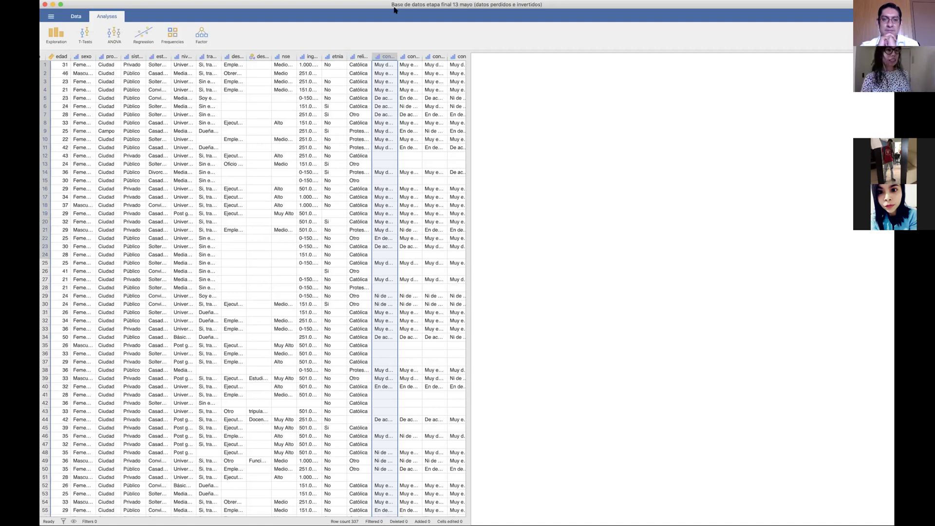
Start a new Reliability Analysis from the factor analyses
{"action": "left_click", "coordinate": [73, 18]}
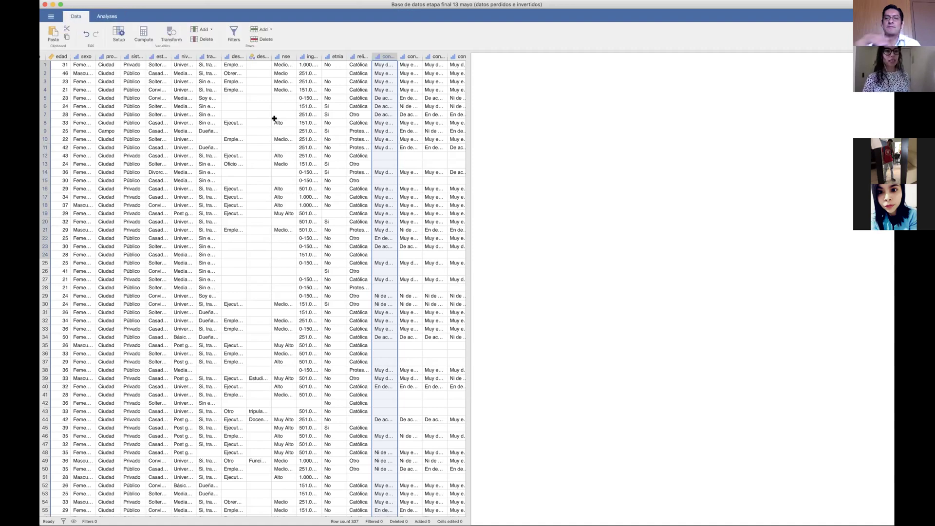
{"action": "left_click", "coordinate": [108, 17]}
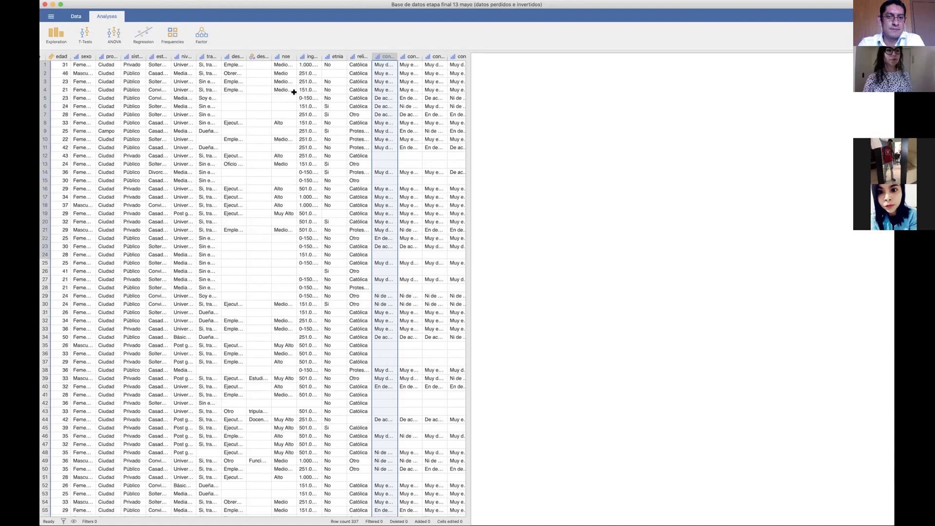
{"action": "left_click", "coordinate": [210, 32]}
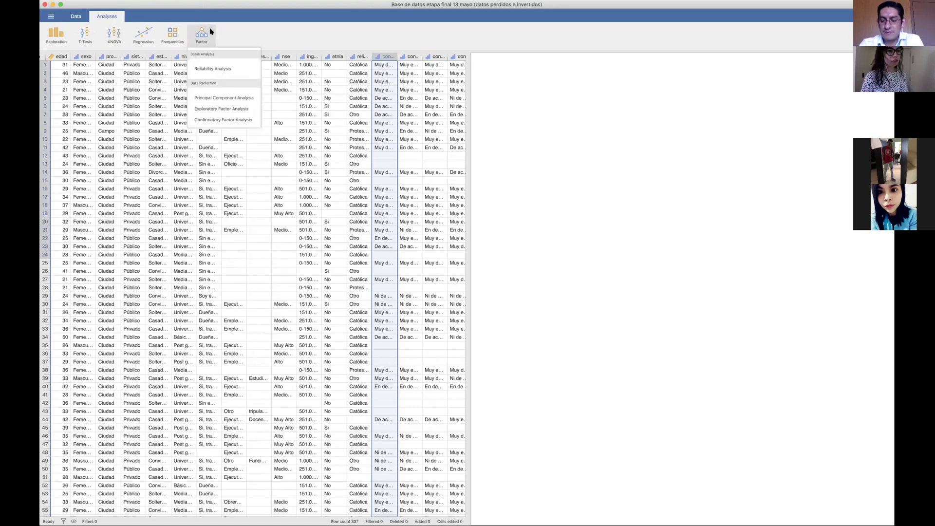
{"action": "left_click", "coordinate": [241, 69]}
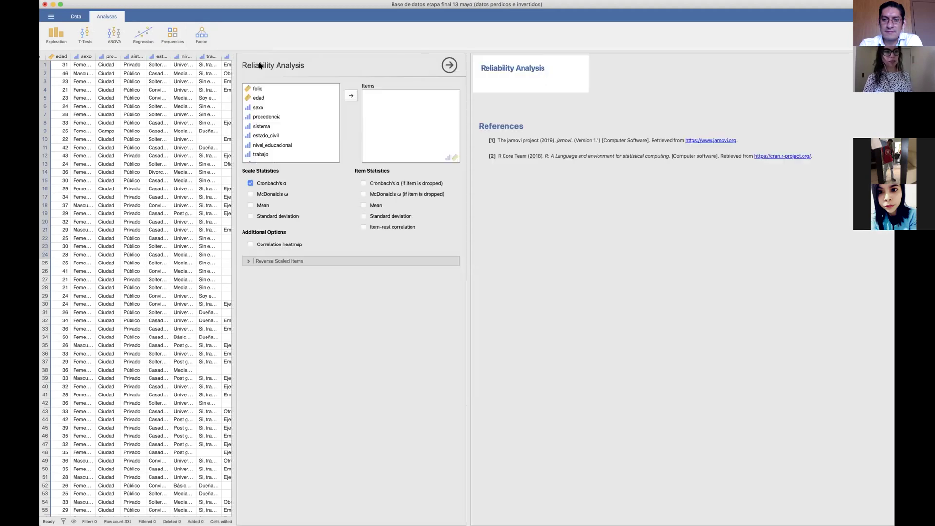
Assign the variables consecuencias_1 through consecuencias_13 as items of the Reliability Analysis
{"action": "scroll", "coordinate": [282, 104], "scroll_direction": "down", "scroll_amount": 10}
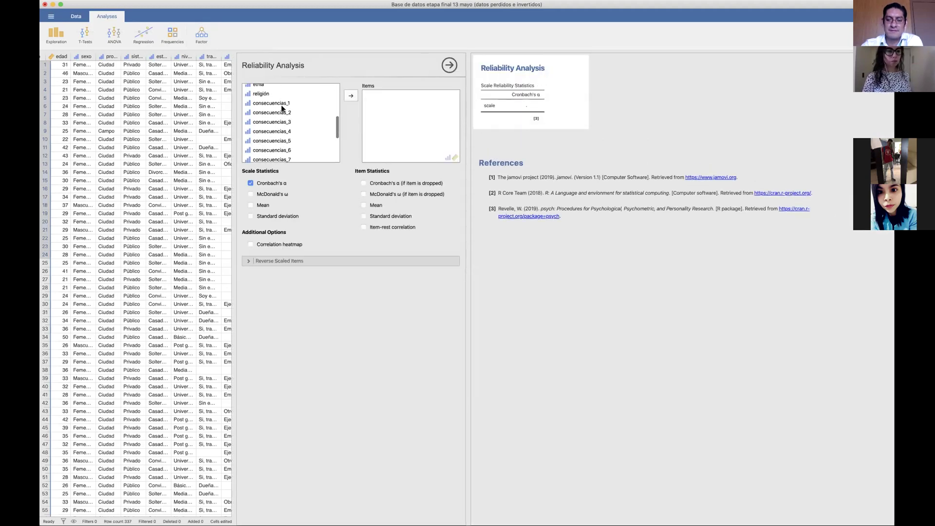
{"action": "left_click", "coordinate": [282, 100]}
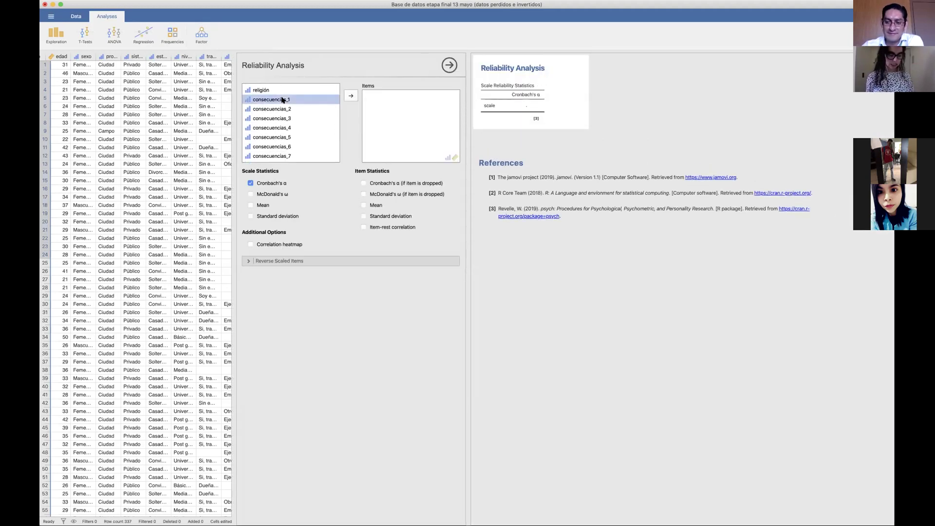
{"action": "left_click", "coordinate": [349, 95]}
{"action": "left_click", "coordinate": [349, 96]}
{"action": "left_click", "coordinate": [348, 95]}
{"action": "left_click", "coordinate": [348, 95]}
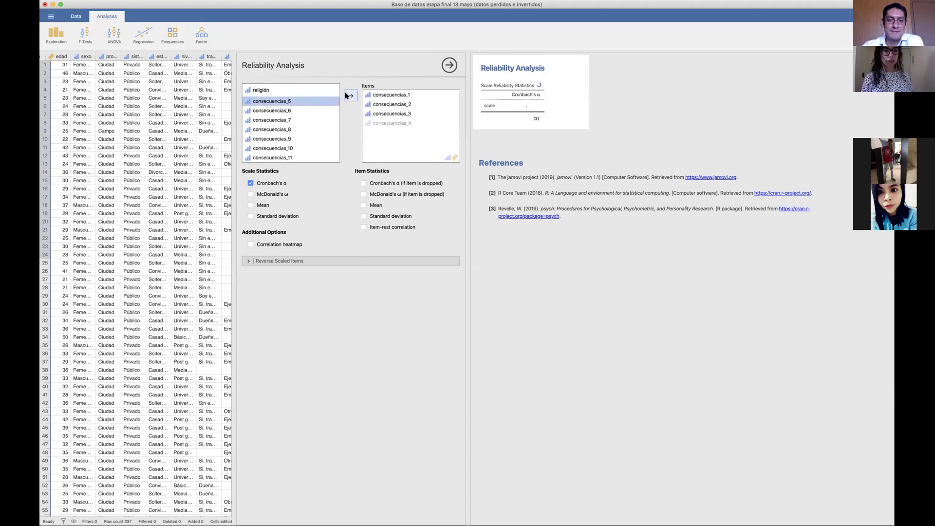
{"action": "left_click", "coordinate": [349, 96]}
{"action": "left_click", "coordinate": [348, 95]}
{"action": "left_click", "coordinate": [348, 95]}
{"action": "left_click", "coordinate": [348, 95]}
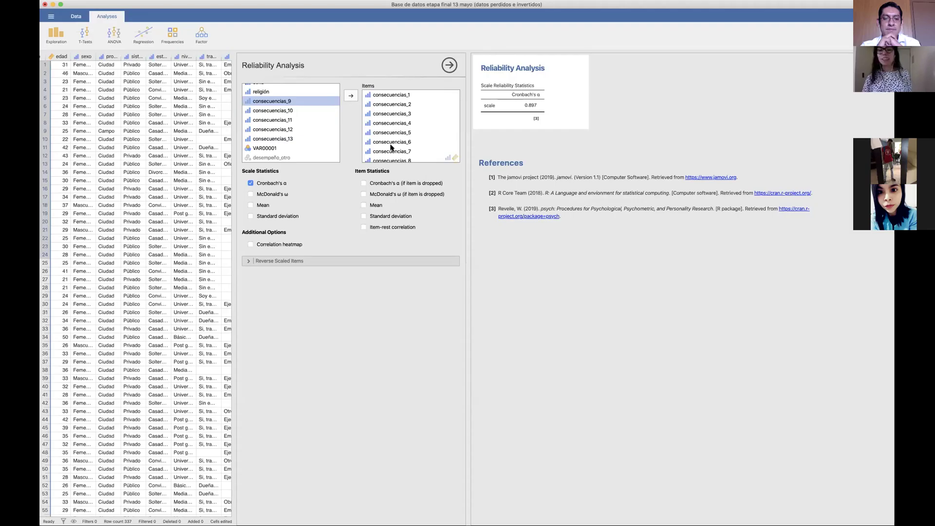
{"action": "left_click", "coordinate": [349, 95]}
{"action": "left_click", "coordinate": [349, 95]}
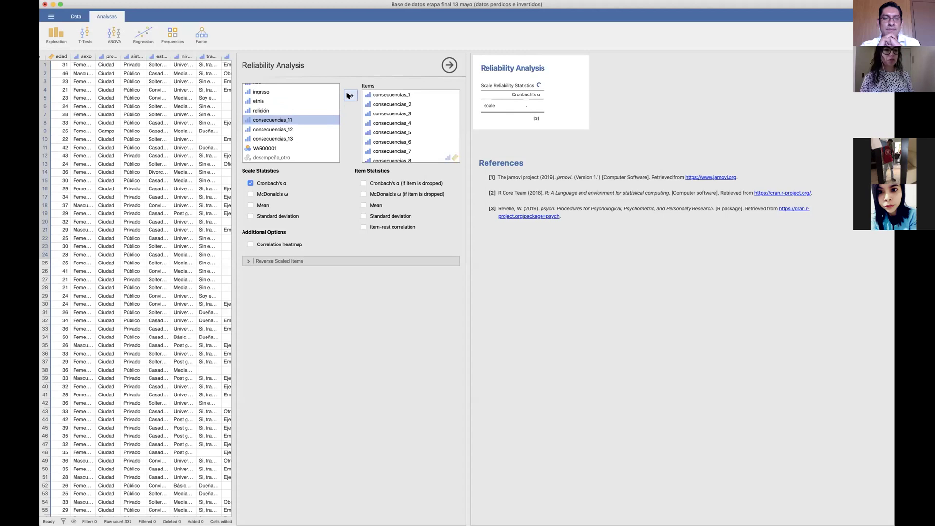
{"action": "left_click", "coordinate": [349, 96]}
{"action": "left_click", "coordinate": [349, 96]}
{"action": "left_click", "coordinate": [350, 96]}
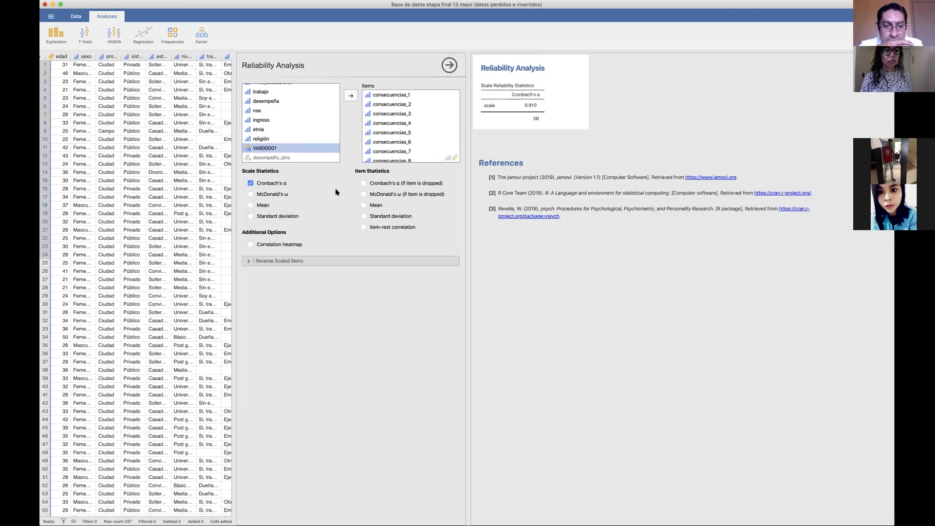
Add scale McDonald's ω, plus item-level Cronbach's α and McDonald's ω if item is dropped and item-rest correlation
{"action": "left_click", "coordinate": [372, 185]}
{"action": "left_click", "coordinate": [370, 194]}
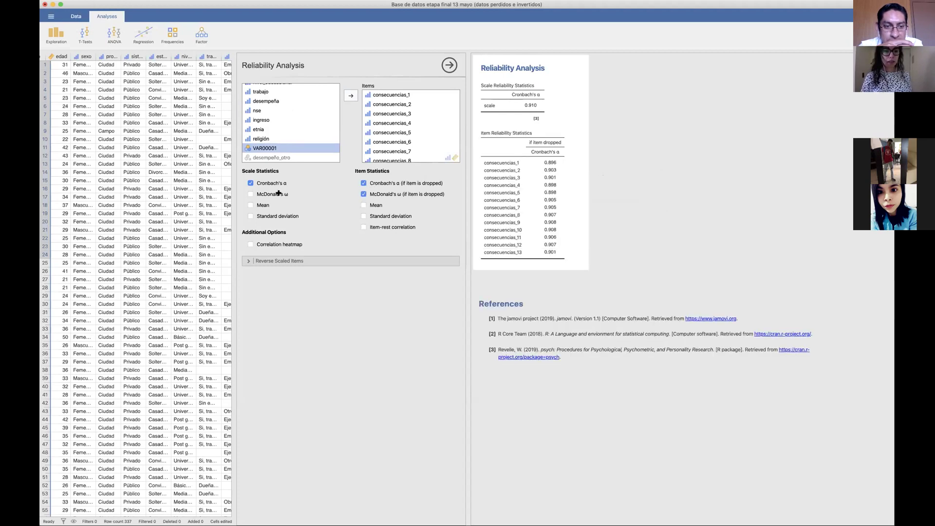
{"action": "left_click", "coordinate": [258, 194]}
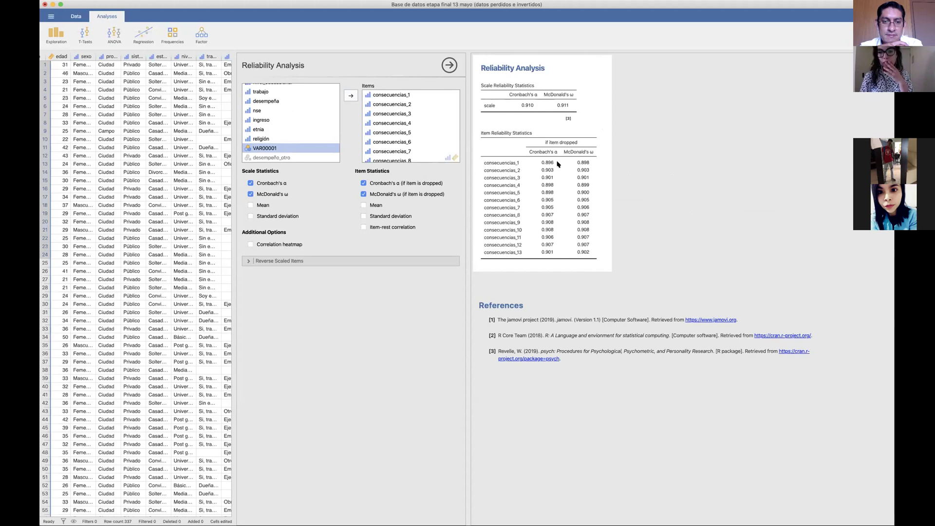
{"action": "left_click", "coordinate": [413, 228]}
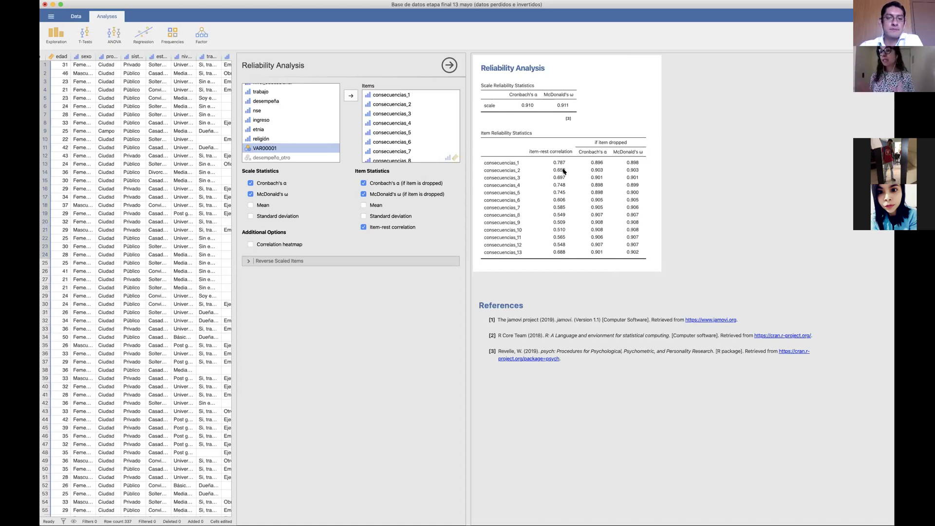
Create an Exploratory Factor Analysis with consecuencias_1 through consecuencias_13 as its variables
{"action": "left_click", "coordinate": [207, 37]}
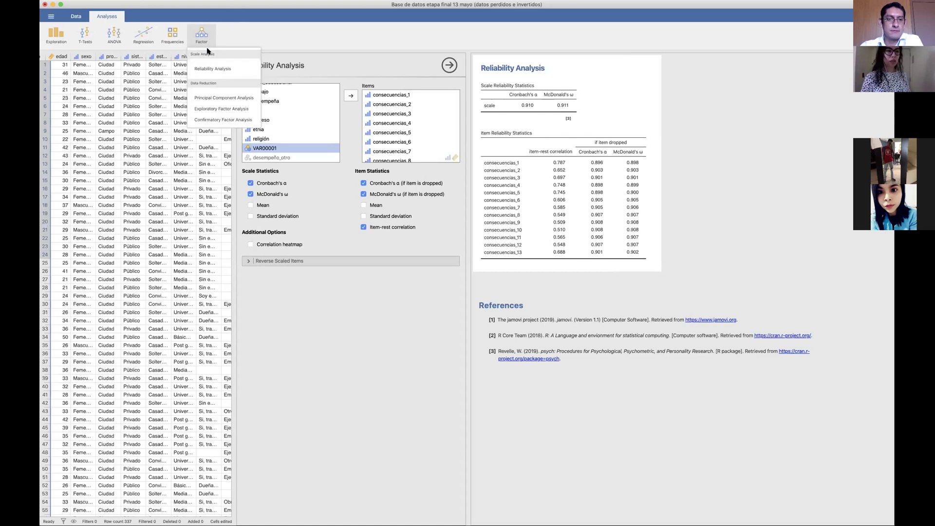
{"action": "left_click", "coordinate": [240, 108]}
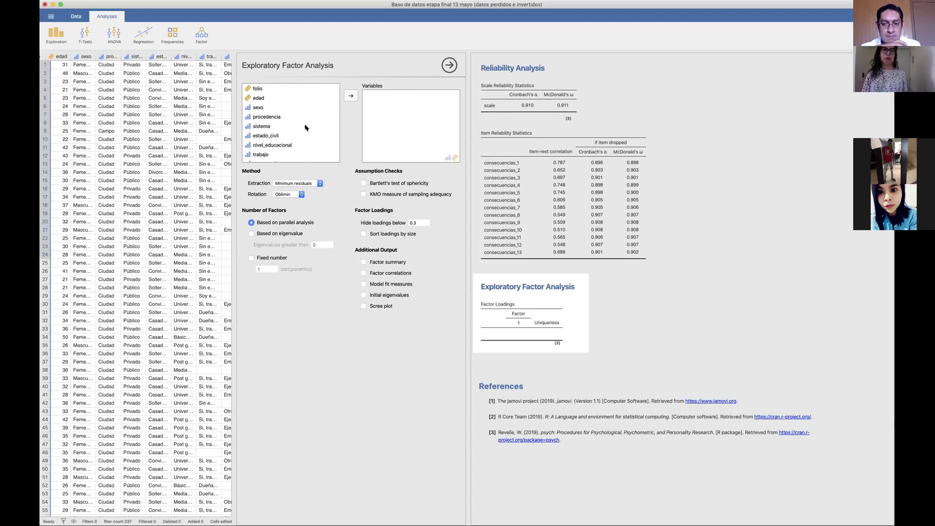
{"action": "scroll", "coordinate": [306, 128], "scroll_direction": "down", "scroll_amount": 5}
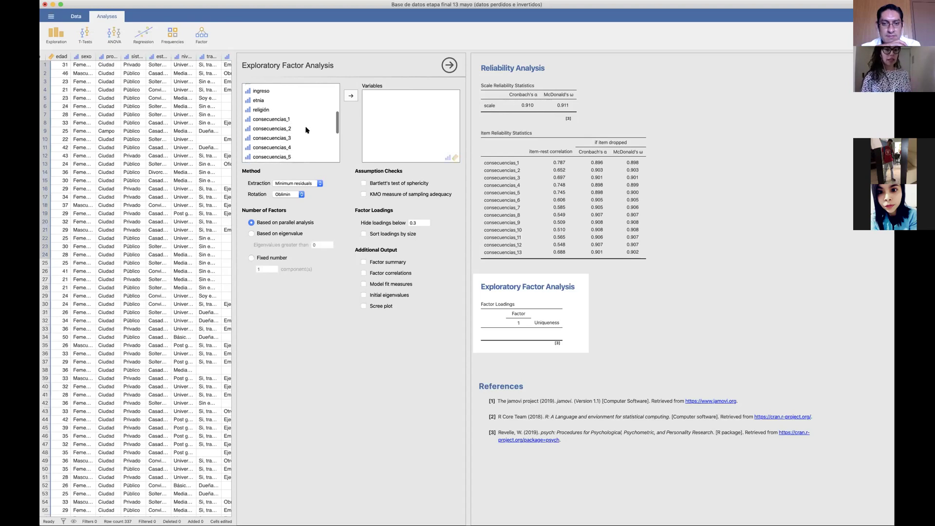
{"action": "left_click_drag", "start_coordinate": [302, 111], "coordinate": [316, 106]}
{"action": "left_click", "coordinate": [351, 95]}
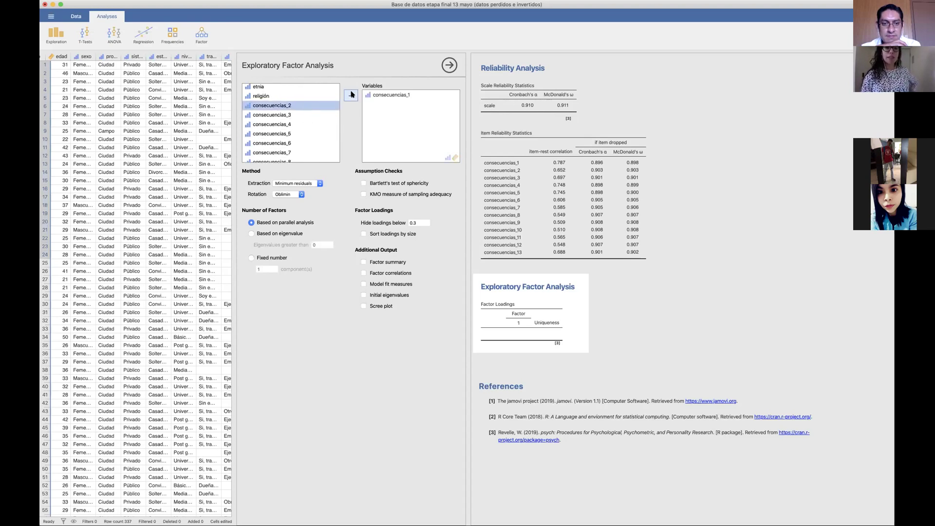
{"action": "left_click", "coordinate": [351, 95]}
{"action": "left_click", "coordinate": [350, 95]}
{"action": "left_click", "coordinate": [350, 95]}
{"action": "left_click", "coordinate": [351, 95]}
{"action": "left_click", "coordinate": [351, 95]}
{"action": "left_click", "coordinate": [351, 95]}
{"action": "left_click", "coordinate": [350, 95]}
{"action": "left_click", "coordinate": [350, 95]}
{"action": "left_click", "coordinate": [351, 95]}
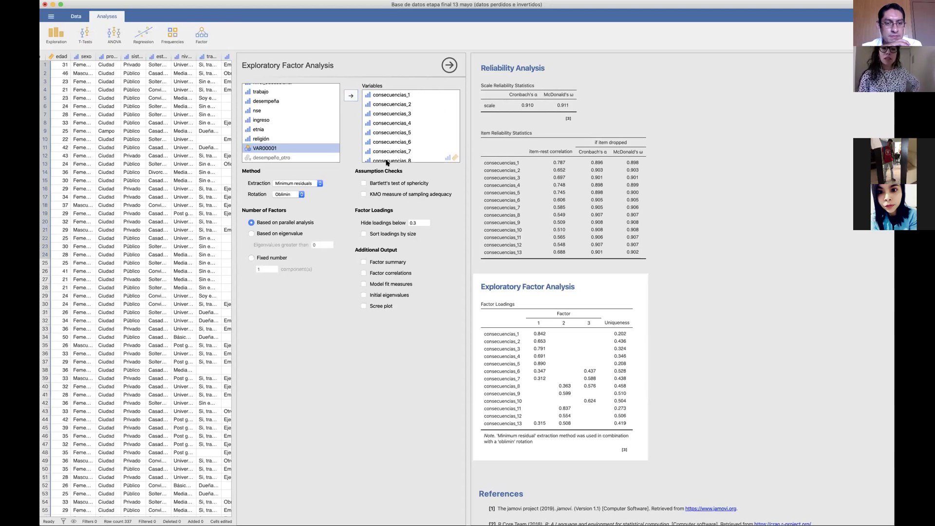
{"action": "scroll", "coordinate": [427, 104], "scroll_direction": "down", "scroll_amount": 2}
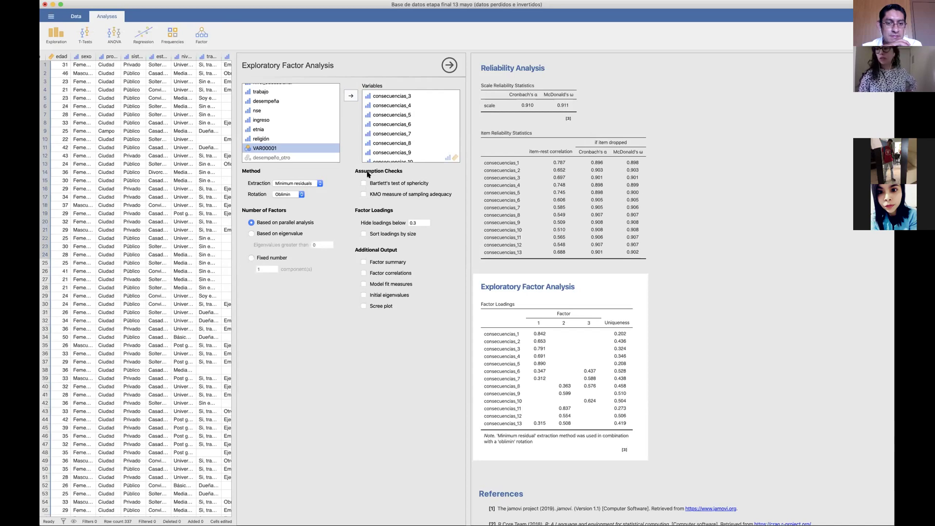
Enable Bartlett's test of sphericity and the KMO measure of sampling adequacy, and set the extraction method to Maximum likelihood
{"action": "left_click", "coordinate": [364, 183]}
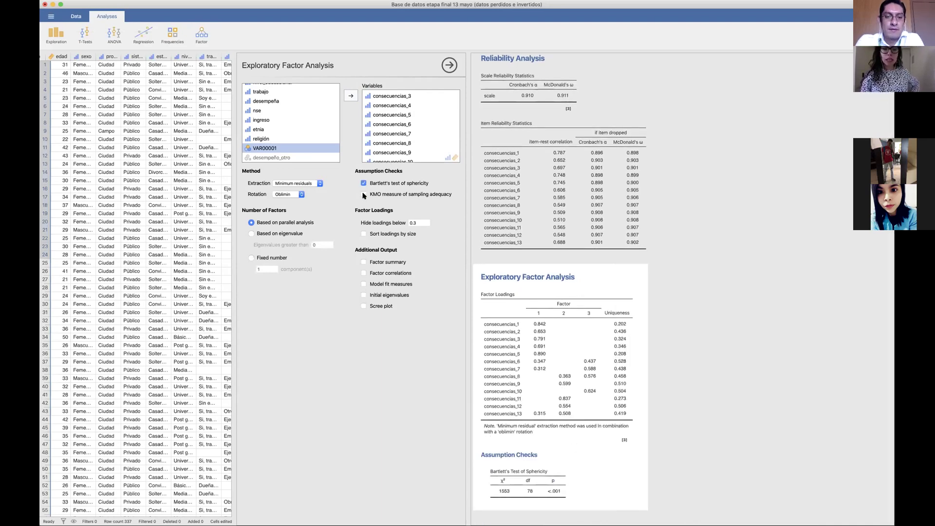
{"action": "left_click", "coordinate": [364, 194]}
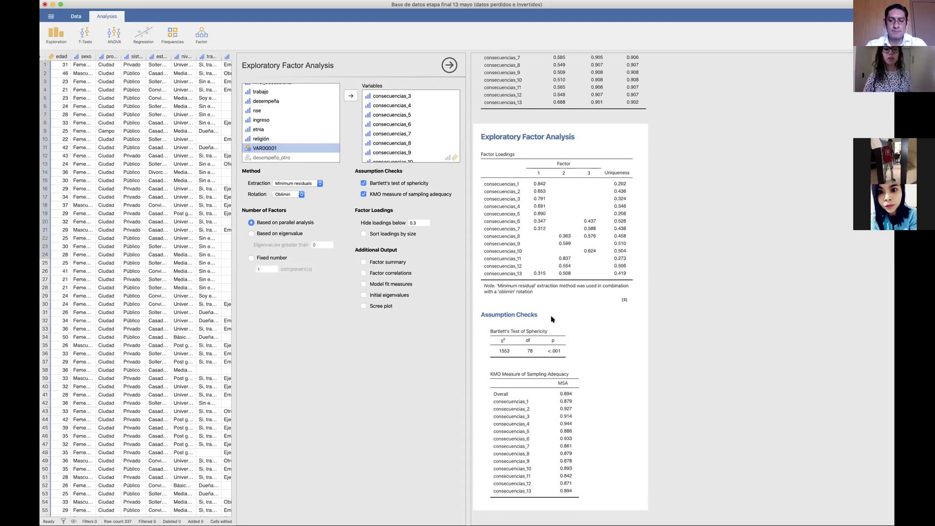
{"action": "left_click", "coordinate": [319, 184]}
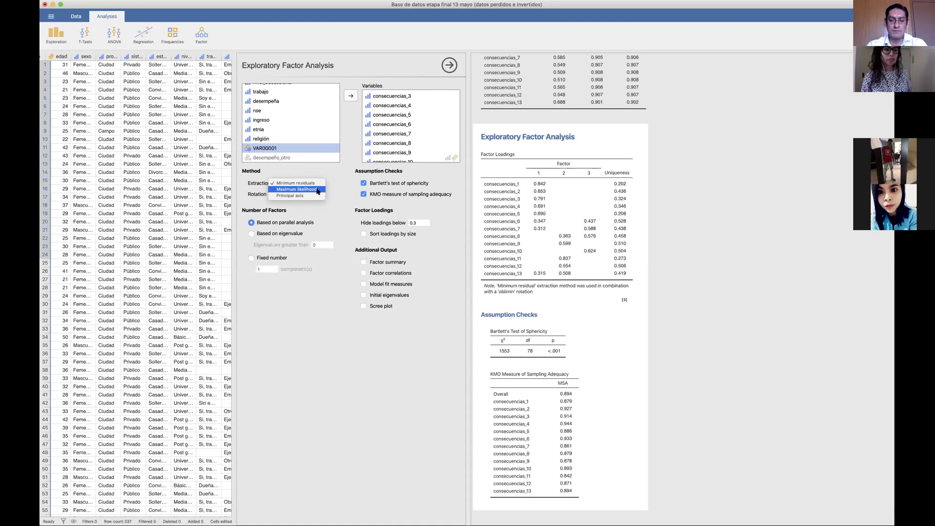
{"action": "left_click", "coordinate": [318, 190]}
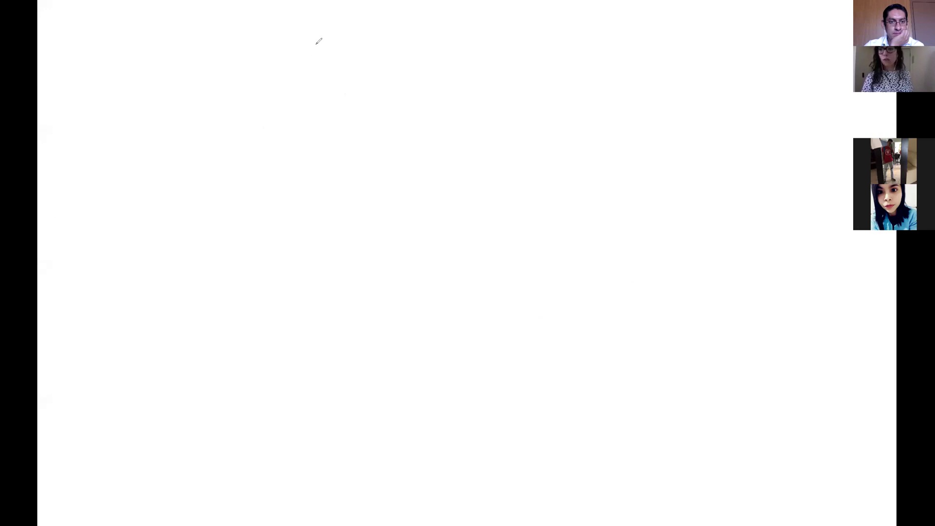
Switch to a blank whiteboard and draw a vertical and a horizontal straight line crossing as coordinate axes
{"action": "mouse_move", "coordinate": [318, 49]}
{"action": "left_mouse_down"}
{"action": "mouse_move", "coordinate": [311, 188]}
{"action": "mouse_move", "coordinate": [292, 230]}
{"action": "left_mouse_up"}
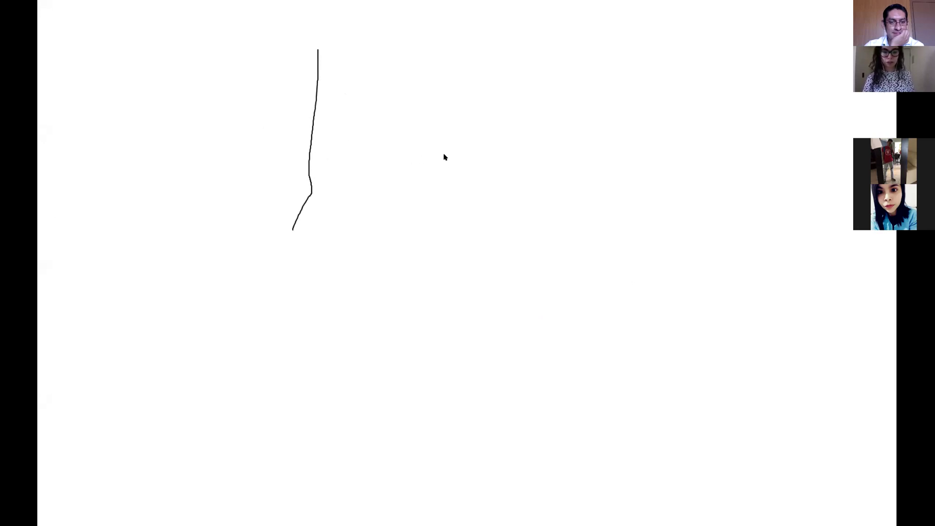
{"action": "left_click_drag", "start_coordinate": [315, 46], "coordinate": [313, 73]}
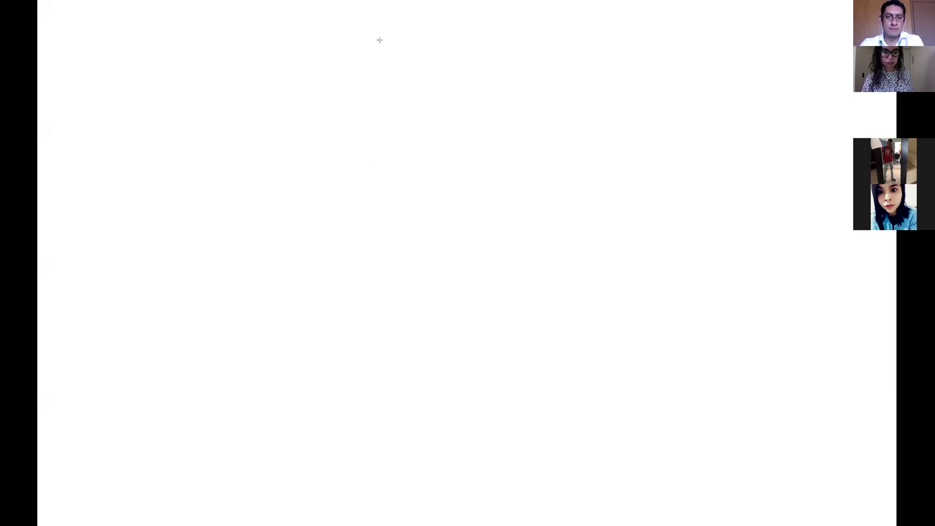
{"action": "left_click_drag", "start_coordinate": [385, 38], "coordinate": [371, 296]}
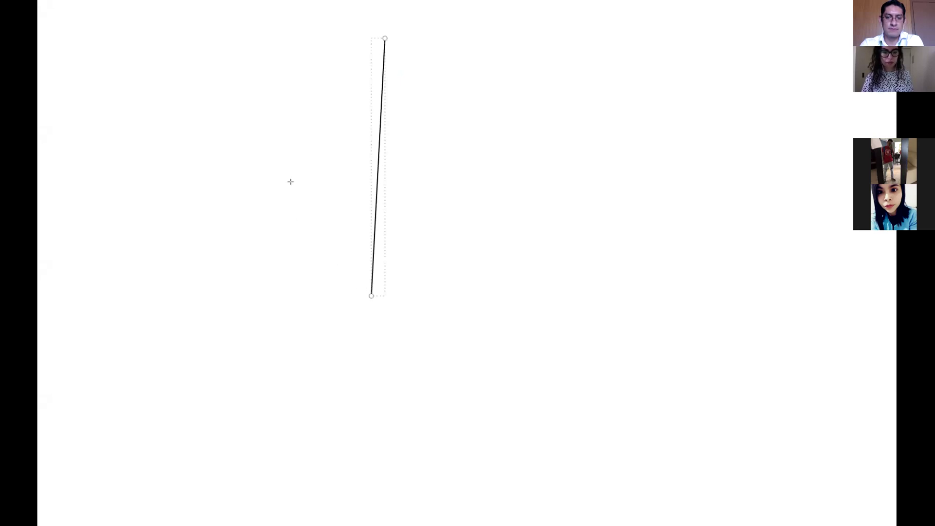
{"action": "left_click_drag", "start_coordinate": [269, 157], "coordinate": [475, 165]}
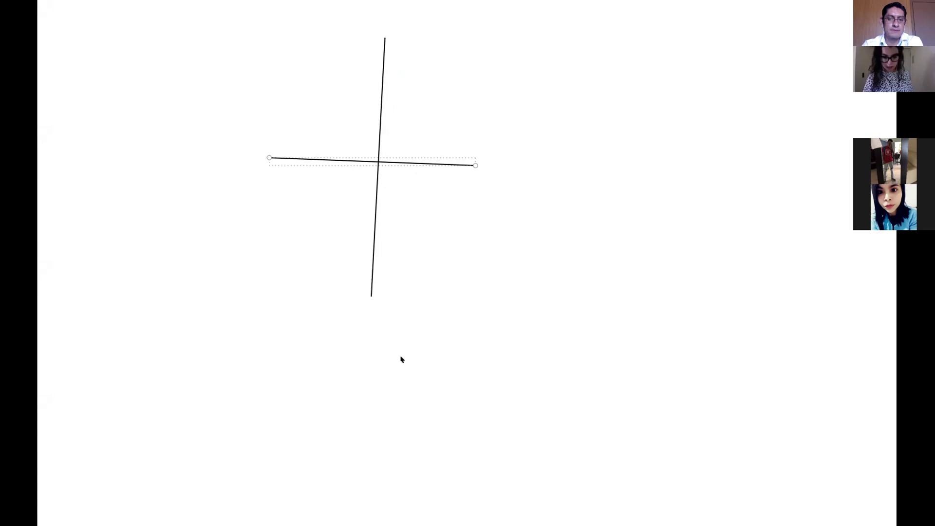
{"action": "left_click", "coordinate": [413, 400]}
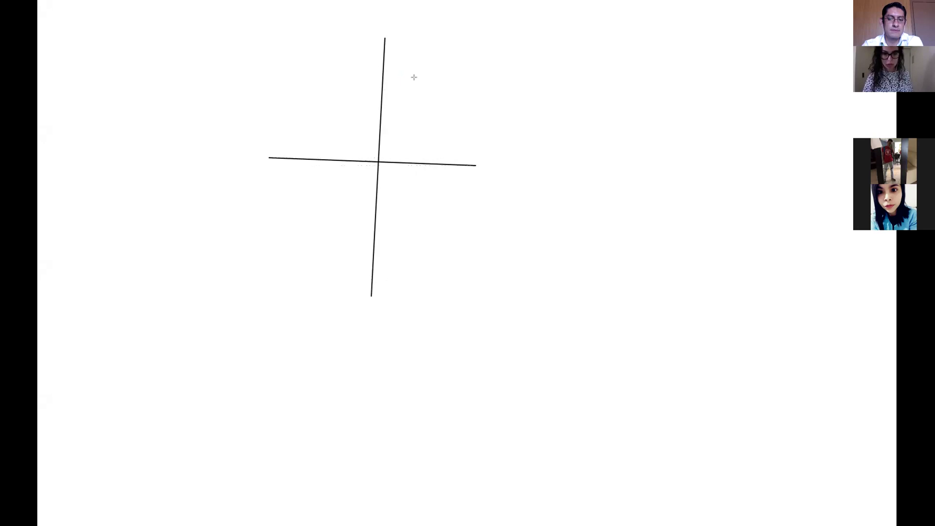
Scatter small filled ellipses as data points in the upper quadrants and mark groups of them with larger translucent ellipses
{"action": "left_click_drag", "start_coordinate": [425, 86], "coordinate": [425, 93]}
{"action": "left_click_drag", "start_coordinate": [434, 130], "coordinate": [439, 137]}
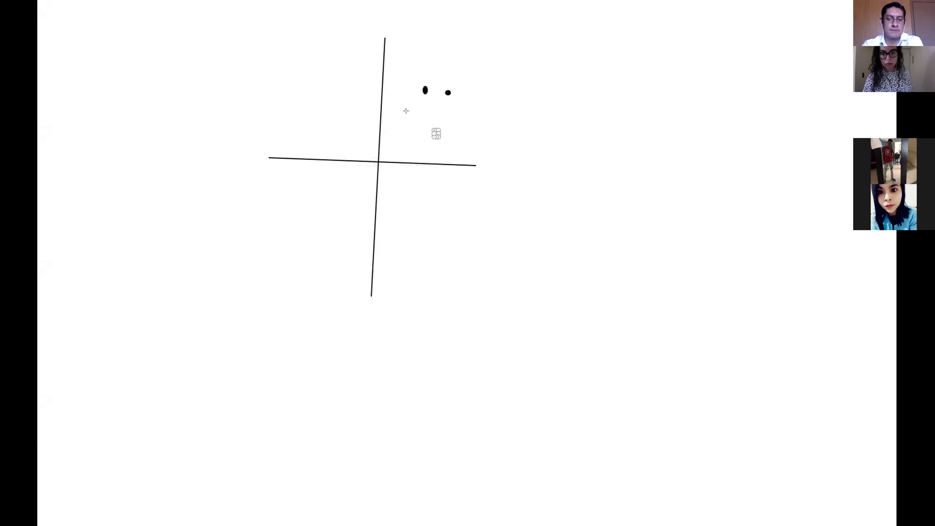
{"action": "left_click_drag", "start_coordinate": [397, 107], "coordinate": [400, 114]}
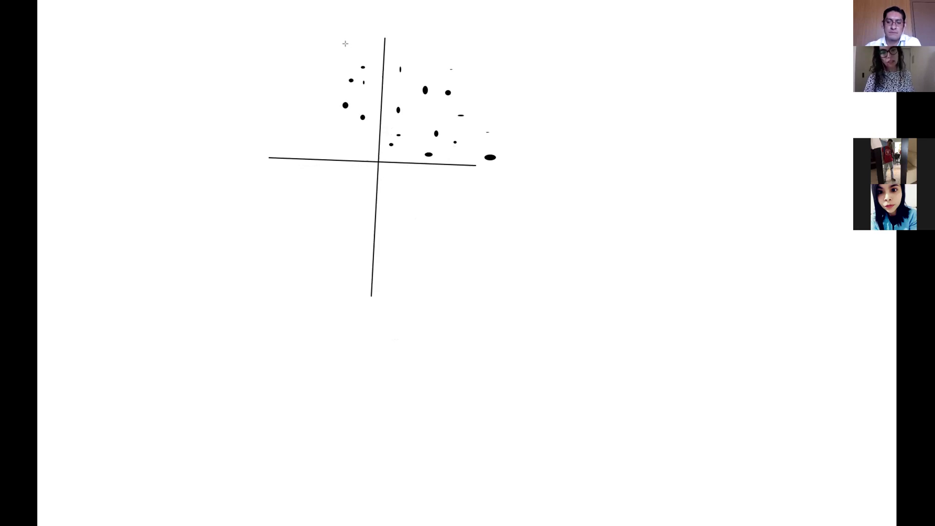
{"action": "left_click_drag", "start_coordinate": [337, 49], "coordinate": [382, 135]}
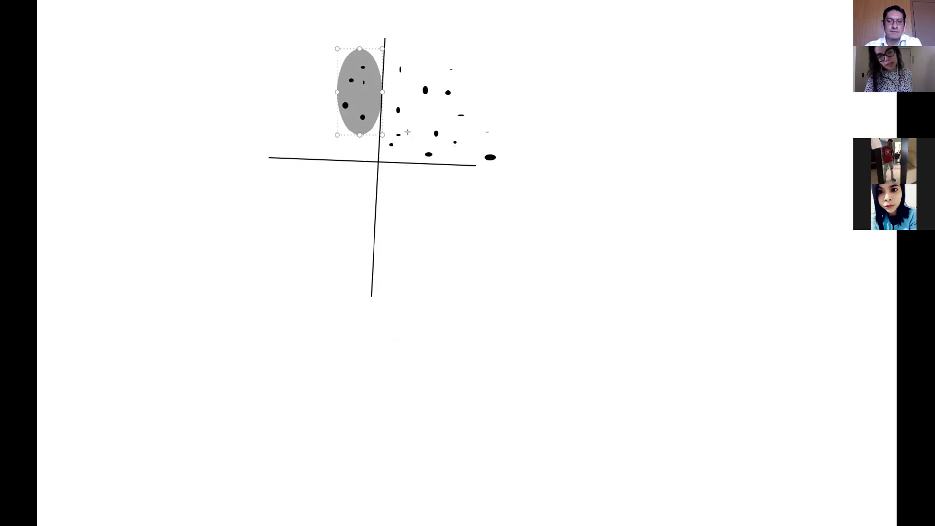
{"action": "left_click_drag", "start_coordinate": [424, 121], "coordinate": [506, 181]}
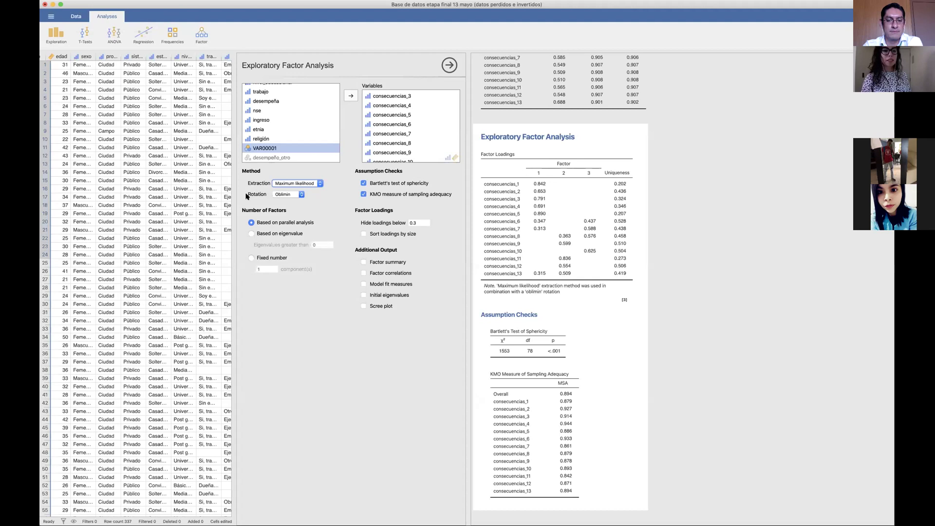
Back in jamovi, keep the Oblimin rotation and base the number of factors on a fixed number of 1
{"action": "left_click", "coordinate": [301, 194]}
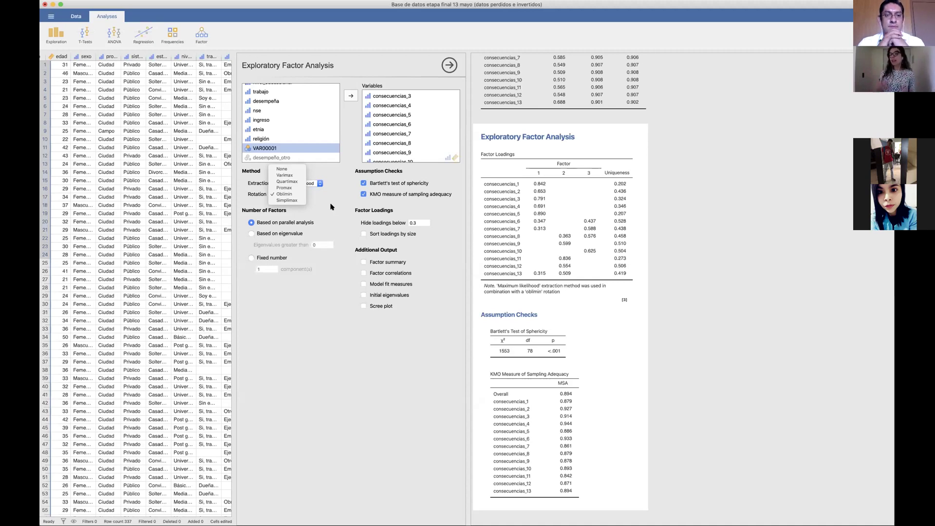
{"action": "left_click", "coordinate": [301, 195]}
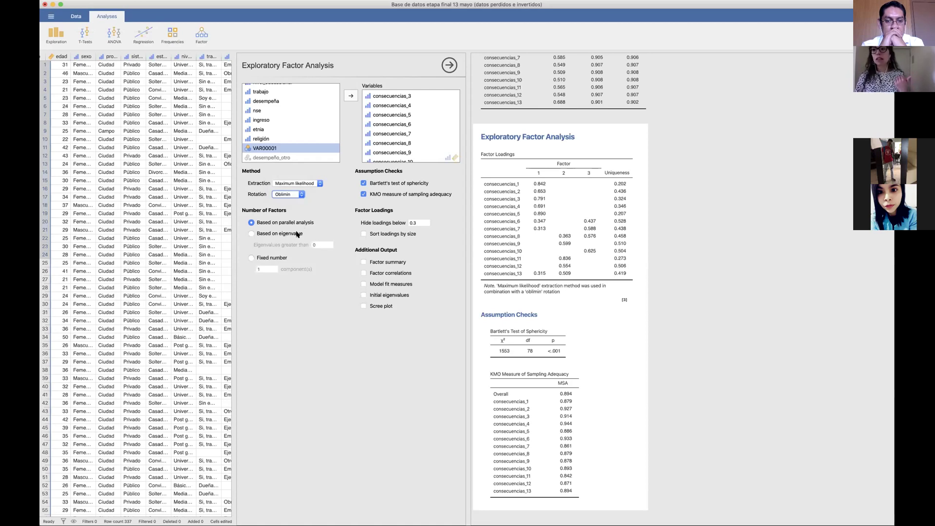
{"action": "left_click", "coordinate": [271, 260]}
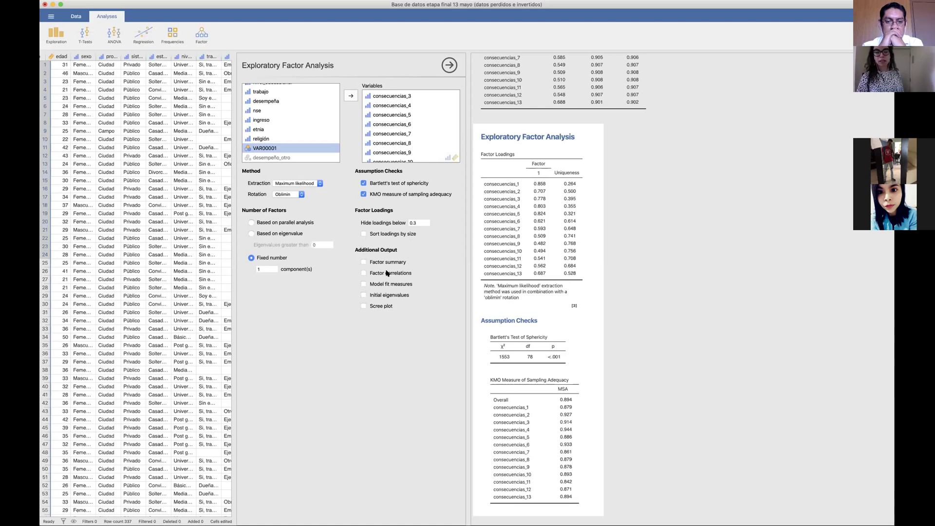
Add a scree plot to the output and base the number of factors on parallel analysis
{"action": "left_click", "coordinate": [364, 306]}
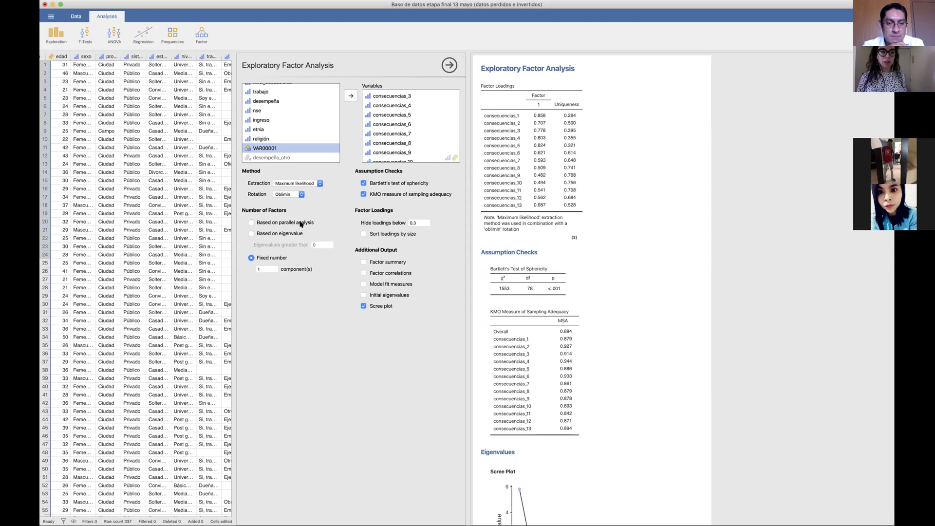
{"action": "left_click", "coordinate": [251, 222]}
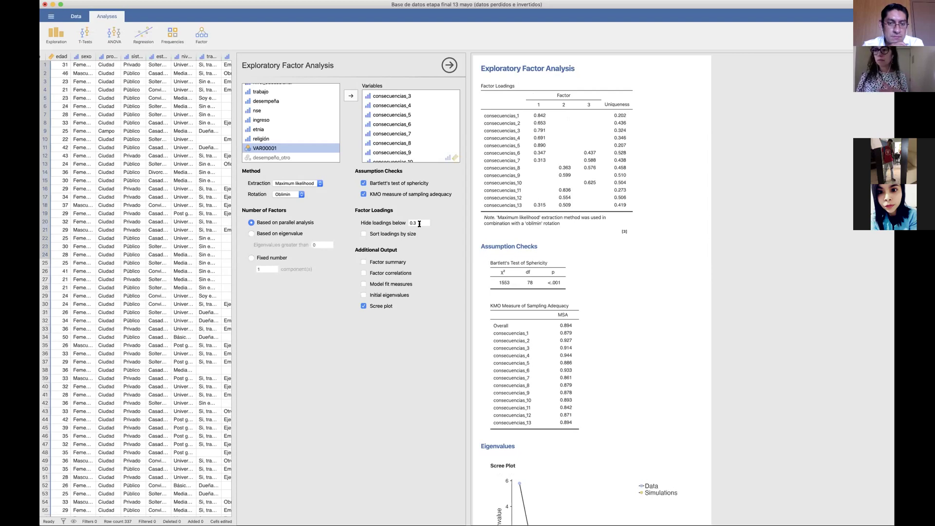
Sort the factor loadings by size and review the assumption checks and scree plot
{"action": "left_click", "coordinate": [365, 234]}
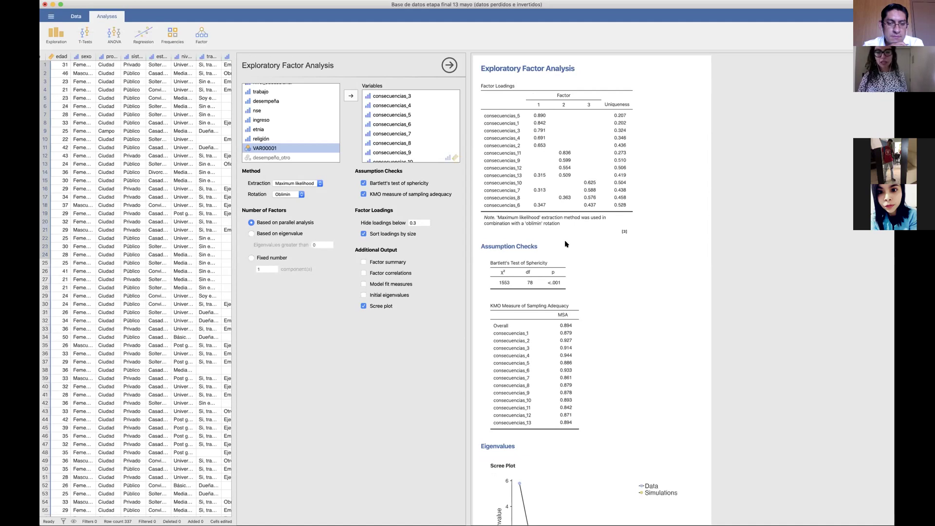
{"action": "scroll", "coordinate": [567, 244], "scroll_direction": "down", "scroll_amount": 2}
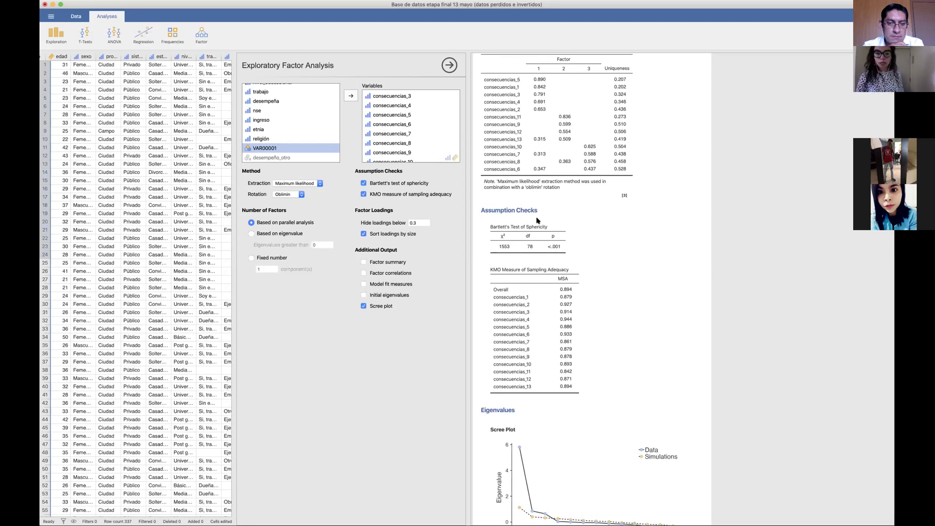
{"action": "scroll", "coordinate": [553, 309], "scroll_direction": "down", "scroll_amount": 8}
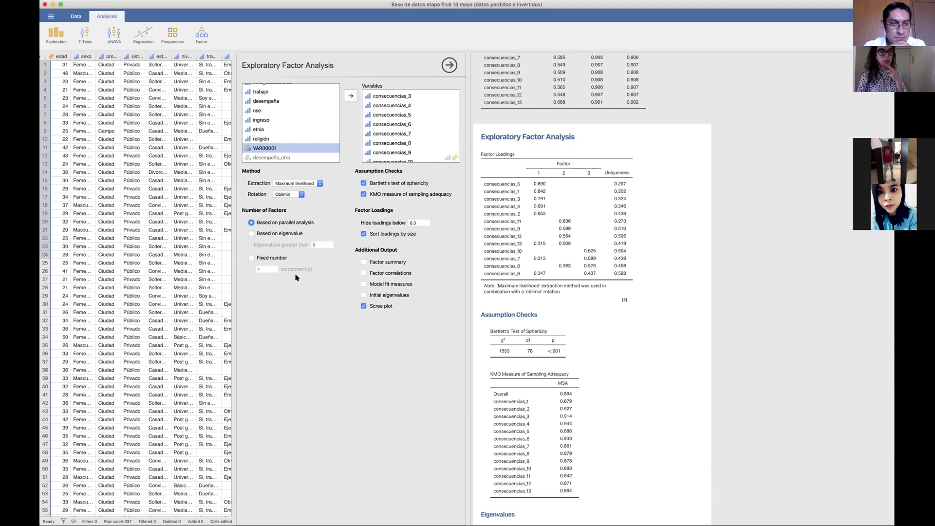
Base the number of factors on a fixed number of 2 components
{"action": "left_click", "coordinate": [252, 258]}
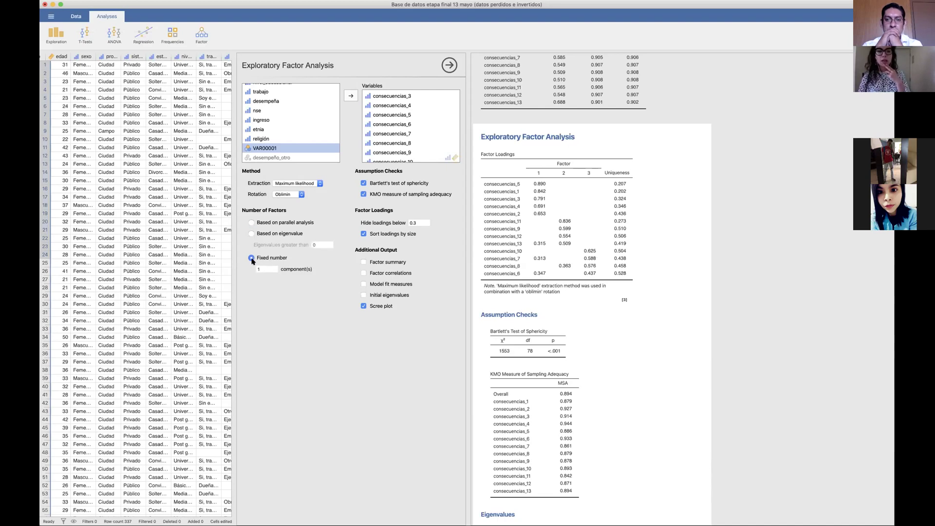
{"action": "left_click", "coordinate": [271, 270]}
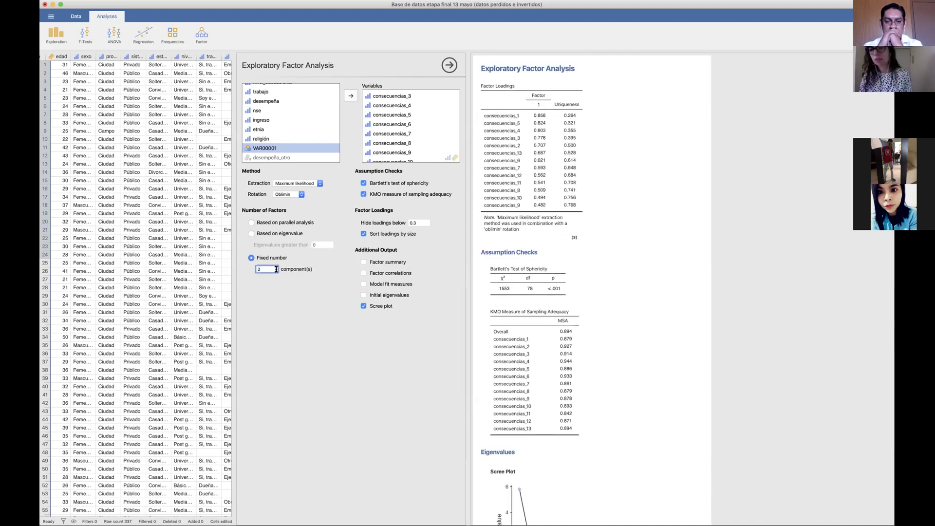
{"action": "left_click", "coordinate": [320, 305]}
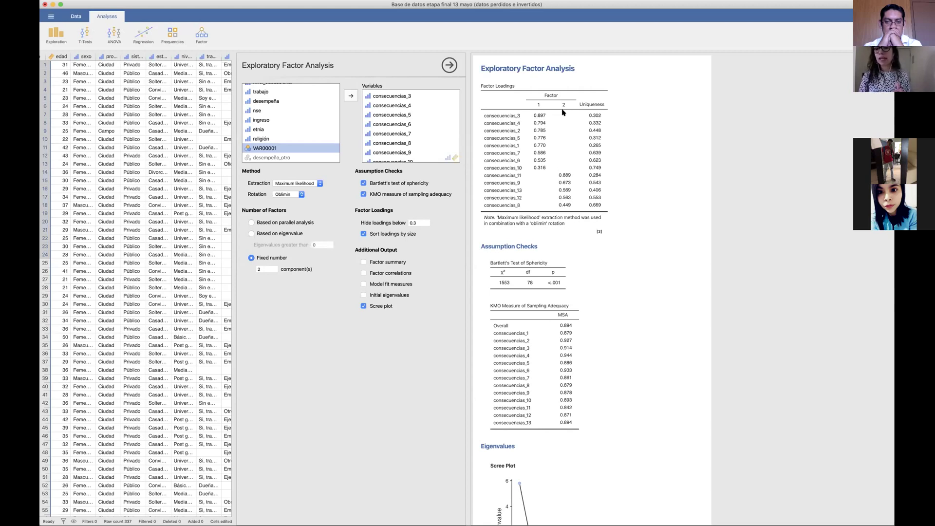
Set the threshold for hiding factor loadings to 0.1
{"action": "left_click", "coordinate": [421, 222]}
{"action": "key", "text": "BackSpace"}
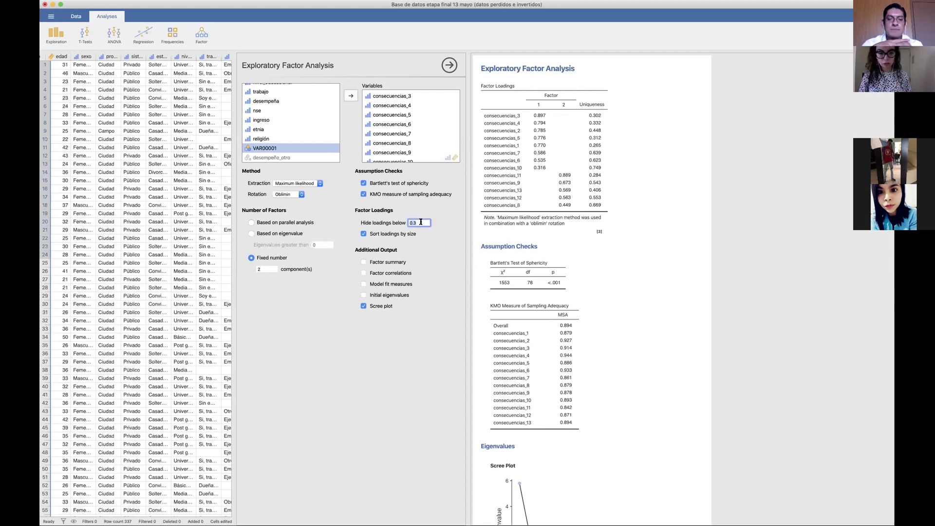
{"action": "type", "text": "1"}
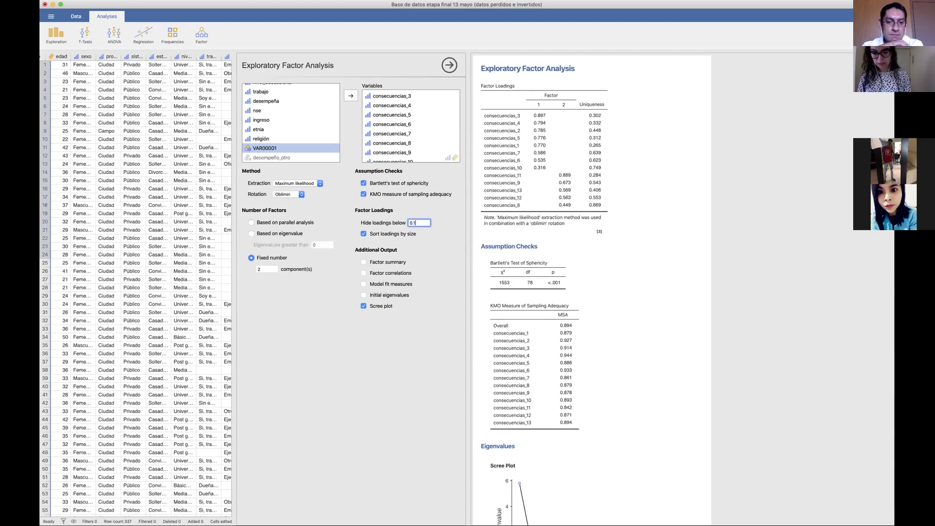
{"action": "left_click", "coordinate": [421, 244]}
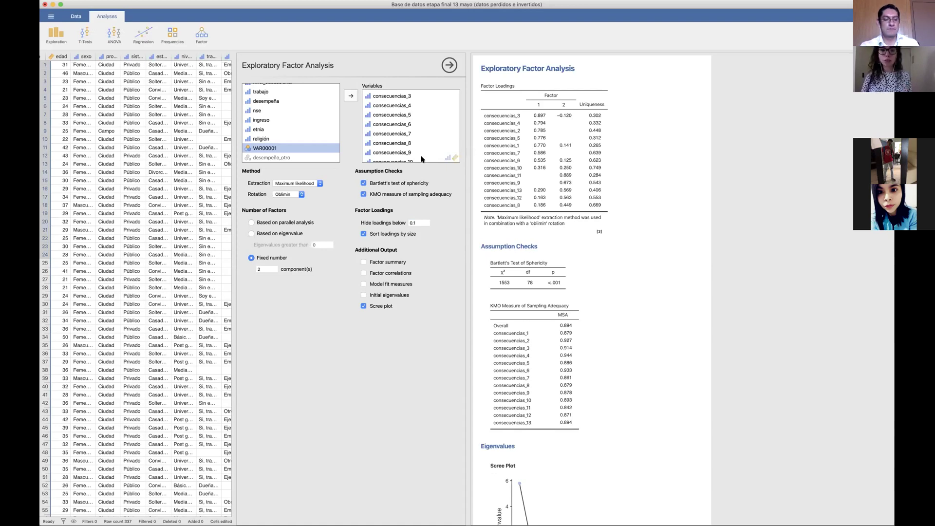
Set the threshold for hiding factor loadings back to 0.3
{"action": "left_click", "coordinate": [418, 222]}
{"action": "left_click", "coordinate": [418, 222]}
{"action": "type", "text": "3"}
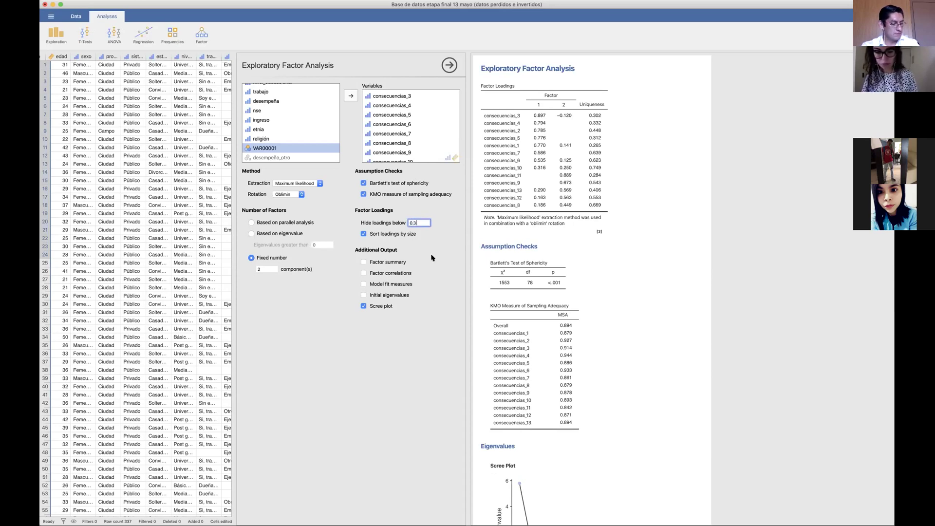
{"action": "left_click", "coordinate": [432, 258]}
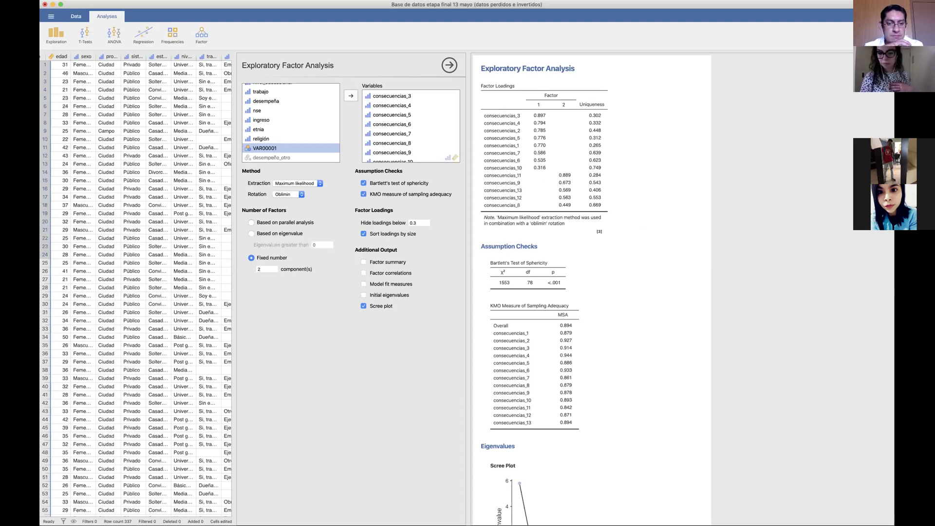
Widen the data sheet and open the variable settings of consecuencias_1 to read its item description
{"action": "left_click_drag", "start_coordinate": [438, 238], "coordinate": [539, 239]}
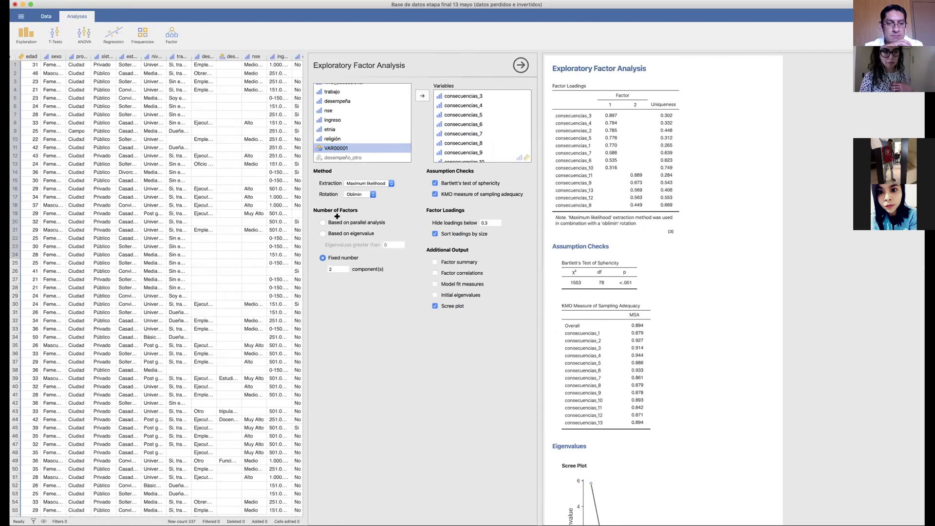
{"action": "scroll", "coordinate": [312, 211], "scroll_direction": "right", "scroll_amount": 5}
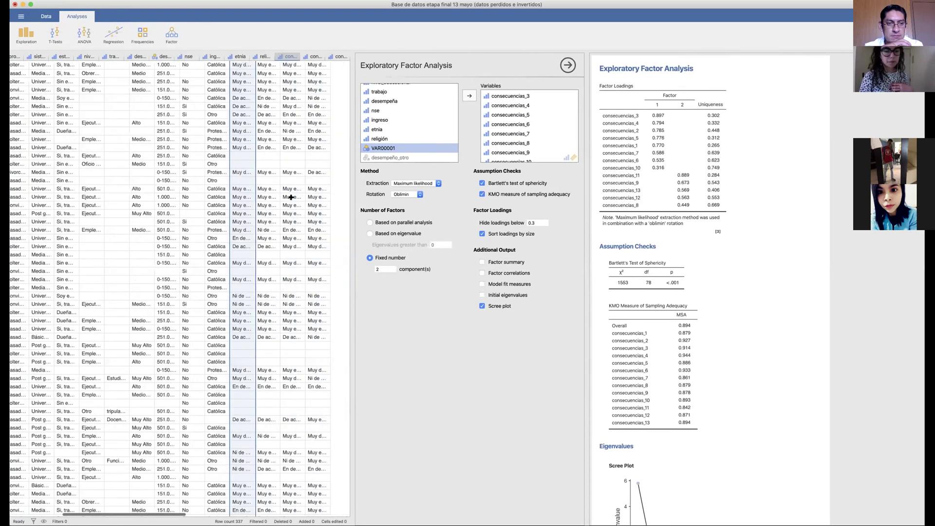
{"action": "scroll", "coordinate": [291, 197], "scroll_direction": "right", "scroll_amount": 4}
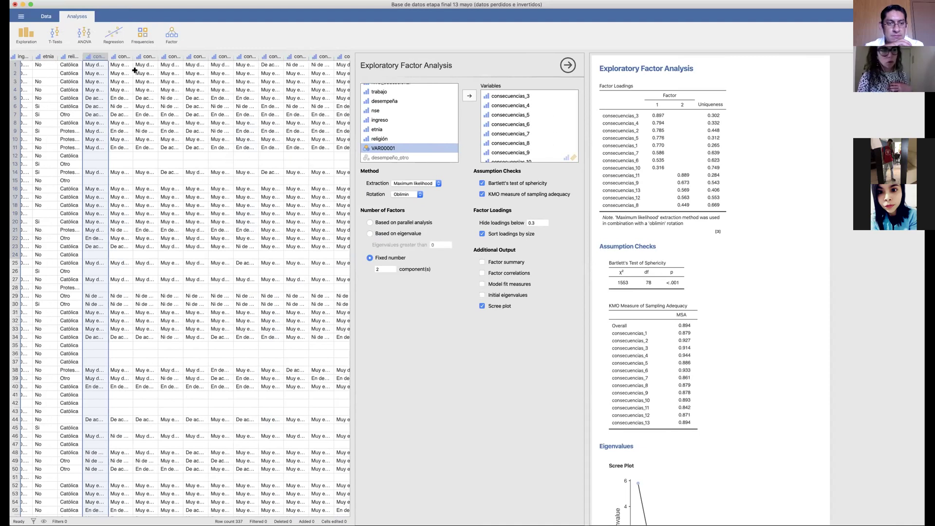
{"action": "left_click", "coordinate": [94, 56]}
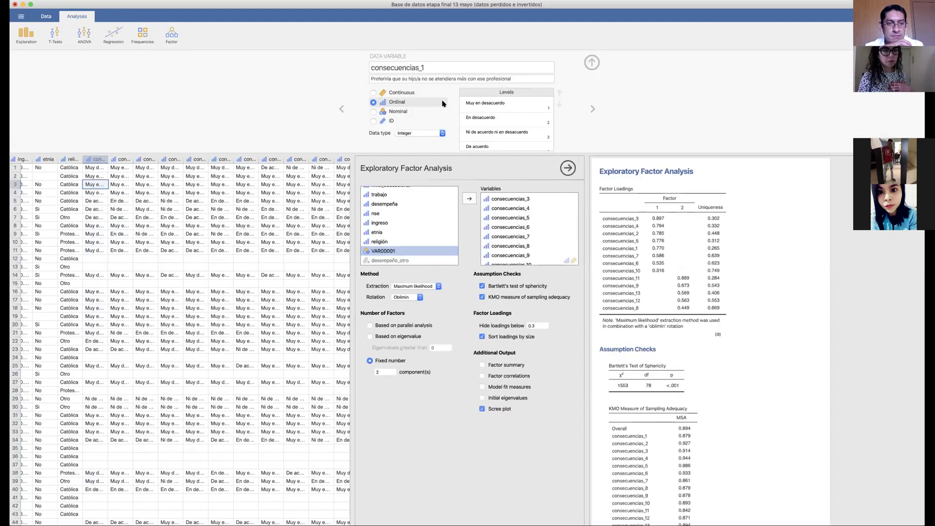
{"action": "left_click_drag", "start_coordinate": [370, 79], "coordinate": [512, 81]}
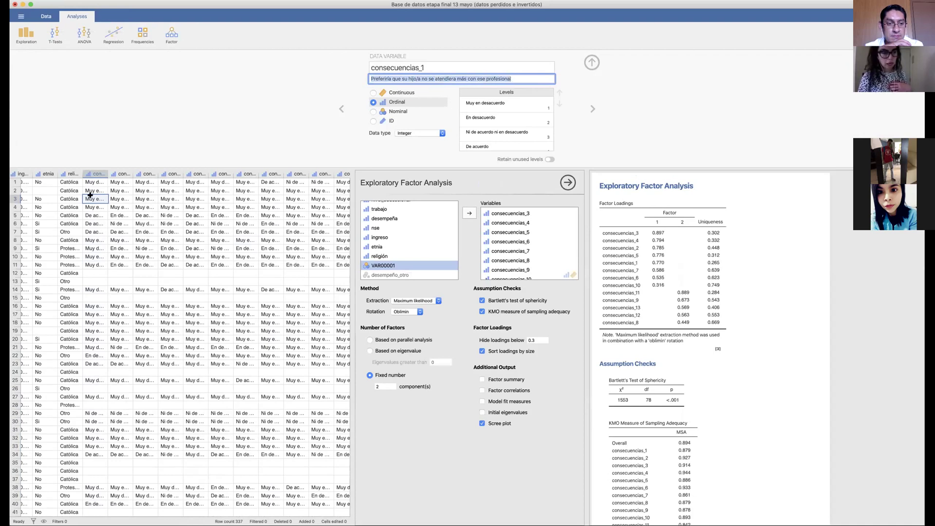
Read the item descriptions of consecuencias_2 through consecuencias_7 in the variable settings
{"action": "left_click", "coordinate": [122, 175]}
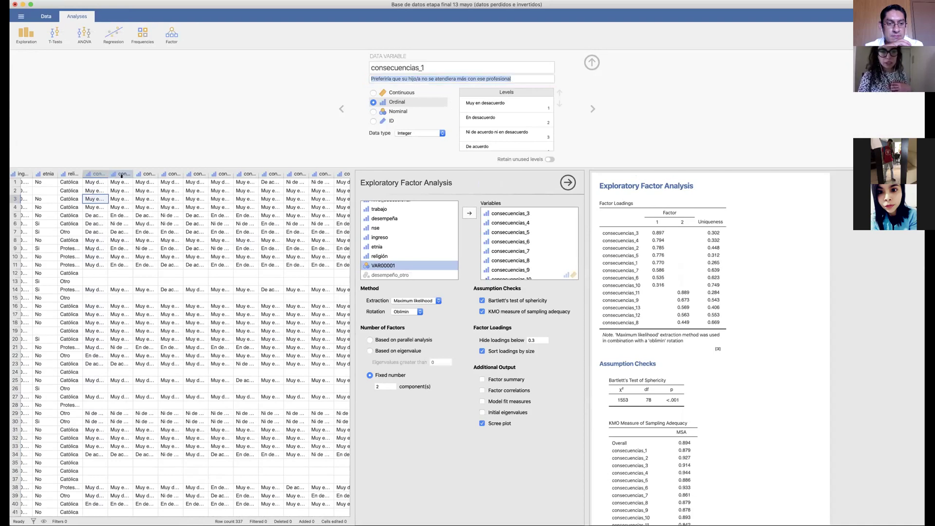
{"action": "left_click", "coordinate": [121, 175]}
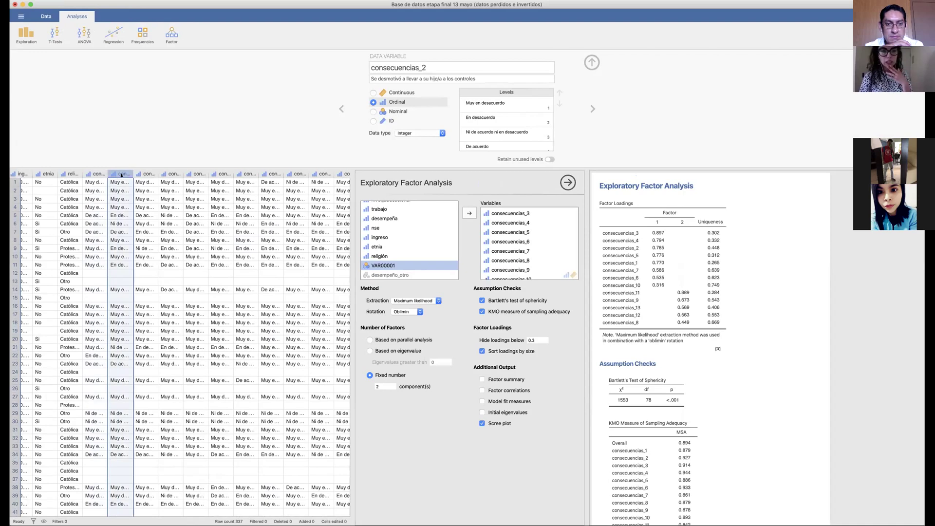
{"action": "left_click", "coordinate": [146, 174]}
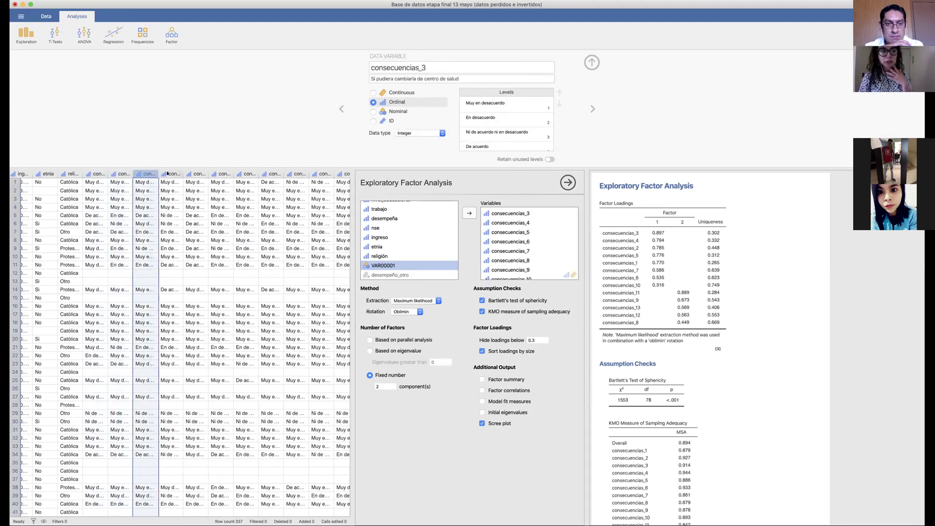
{"action": "left_click", "coordinate": [168, 174]}
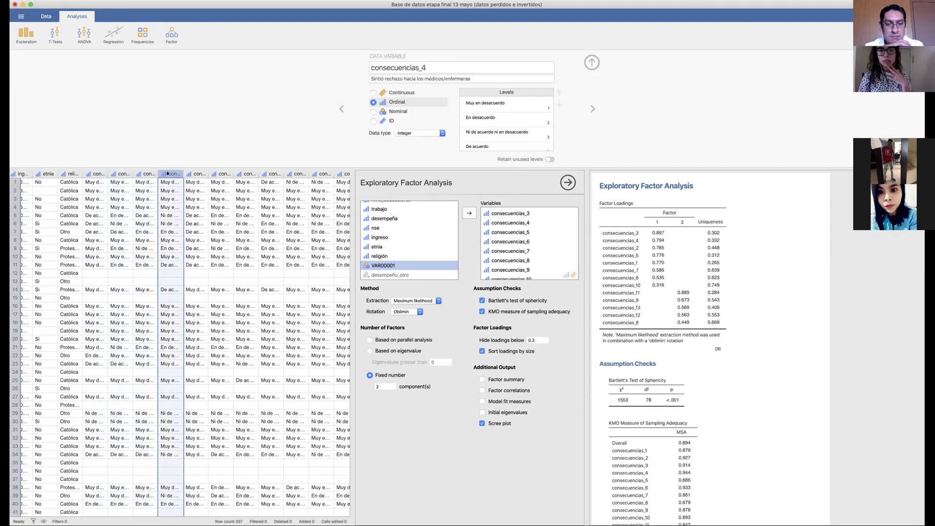
{"action": "left_click", "coordinate": [194, 174]}
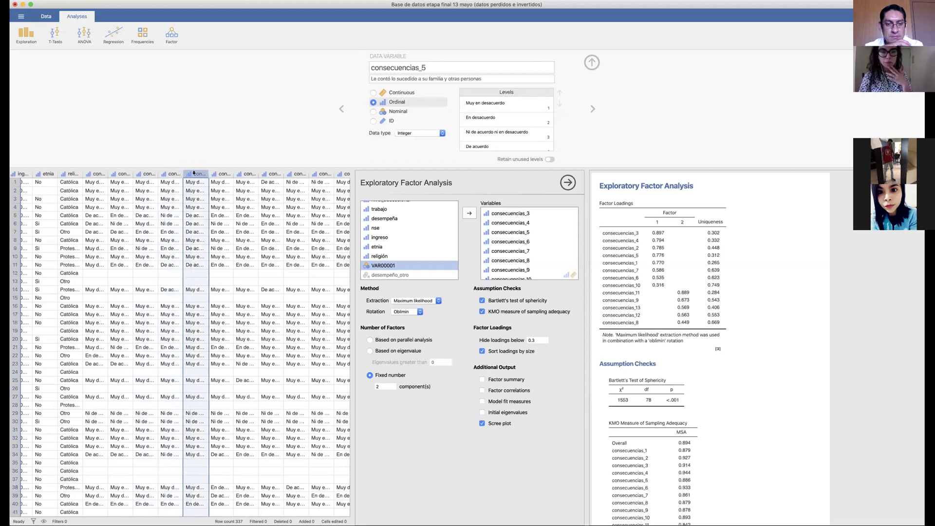
{"action": "left_click", "coordinate": [221, 174]}
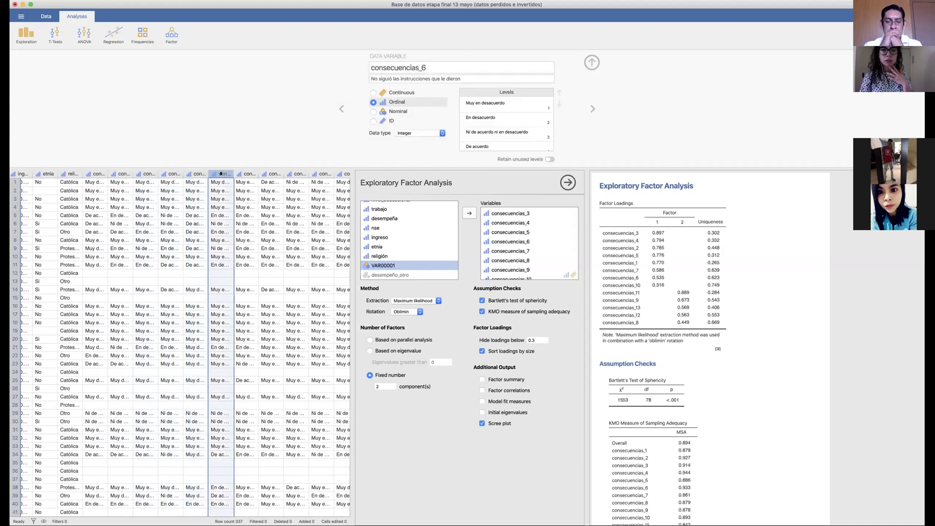
{"action": "left_click", "coordinate": [237, 173]}
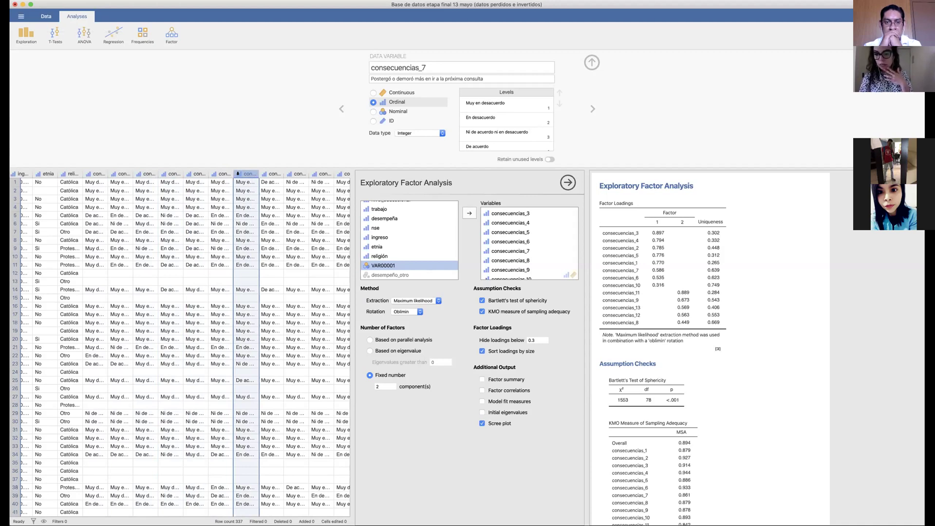
Read the item descriptions of consecuencias_8 through consecuencias_13 in the variable settings
{"action": "scroll", "coordinate": [267, 174], "scroll_direction": "right", "scroll_amount": 3}
{"action": "left_click", "coordinate": [288, 174]}
{"action": "left_click", "coordinate": [257, 174]}
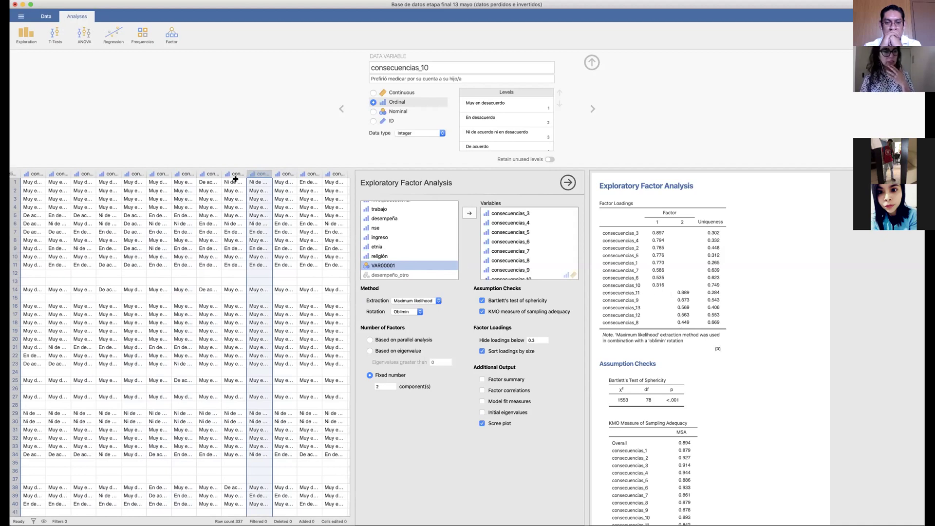
{"action": "left_click", "coordinate": [210, 174]}
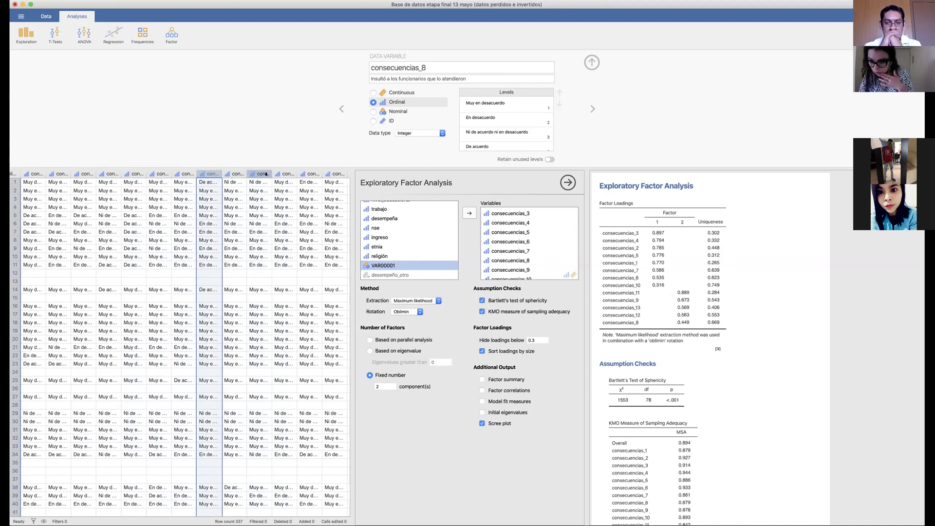
{"action": "left_click", "coordinate": [237, 173]}
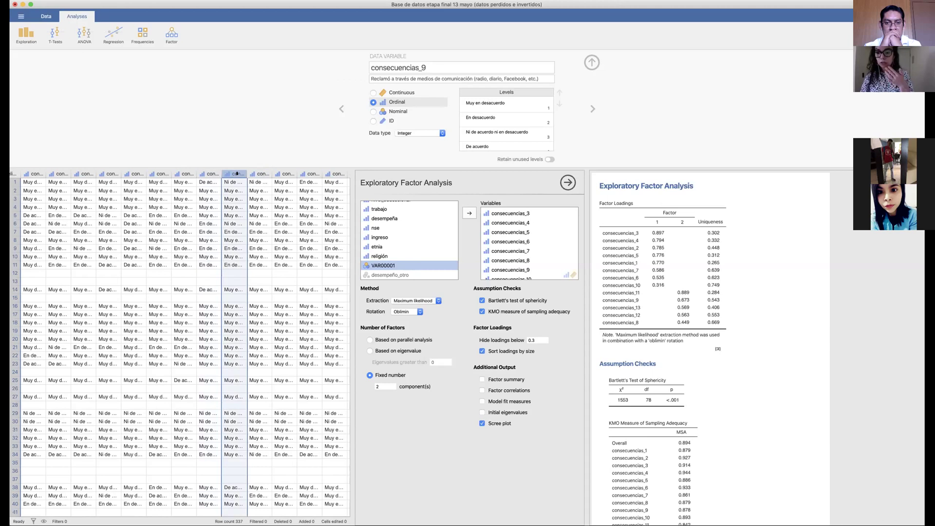
{"action": "left_click", "coordinate": [288, 174]}
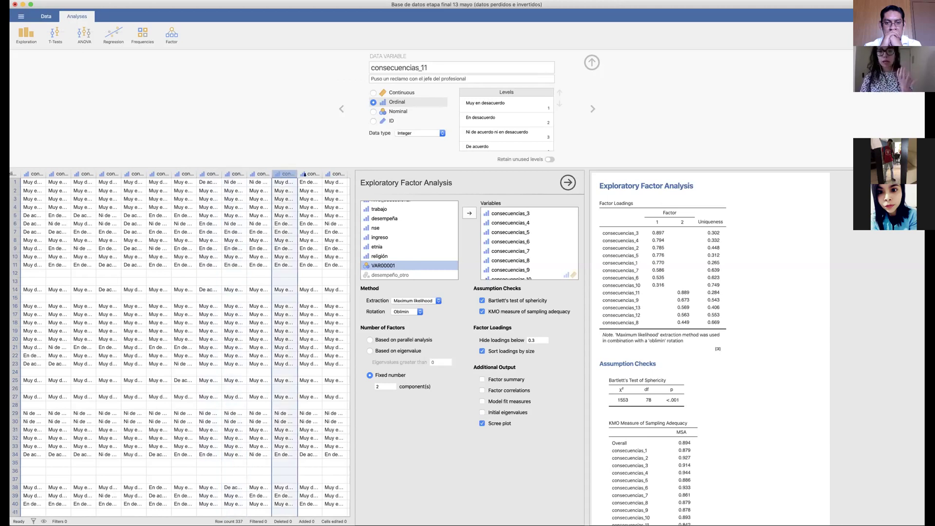
{"action": "left_click", "coordinate": [306, 174]}
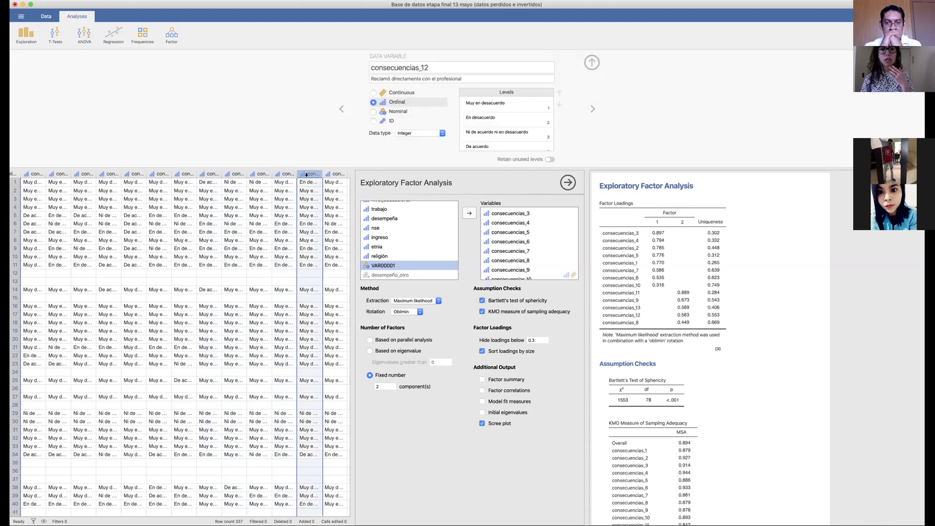
{"action": "left_click", "coordinate": [333, 175]}
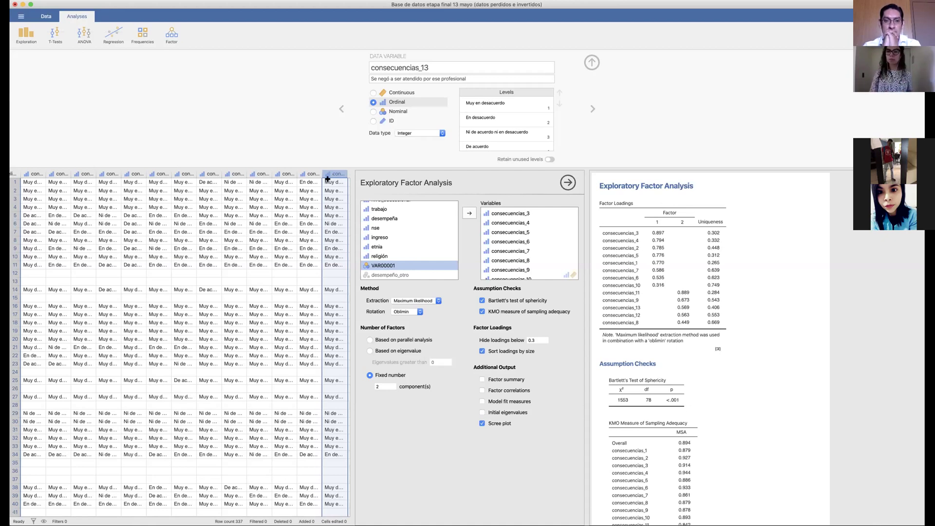
Start a new Reliability Analysis and add consecuencias_1 through consecuencias_5 as its items
{"action": "left_click", "coordinate": [171, 35]}
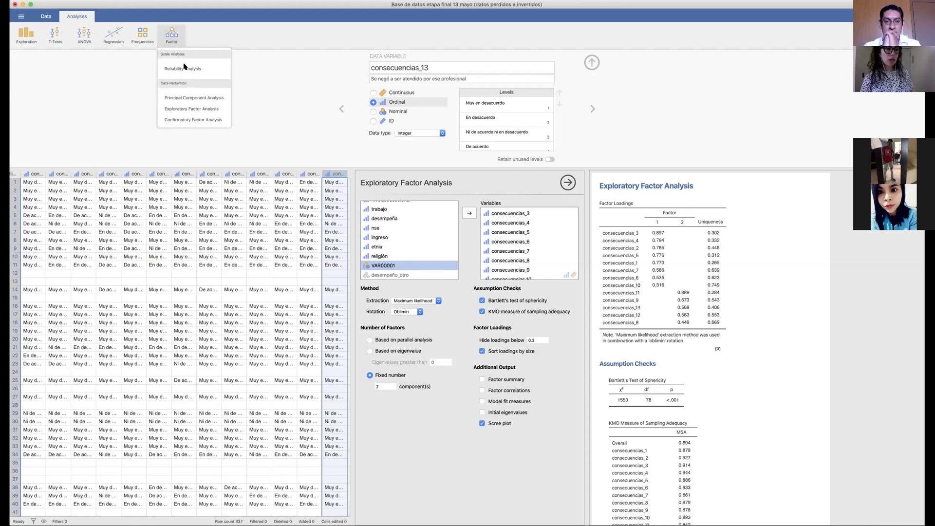
{"action": "left_click", "coordinate": [184, 68]}
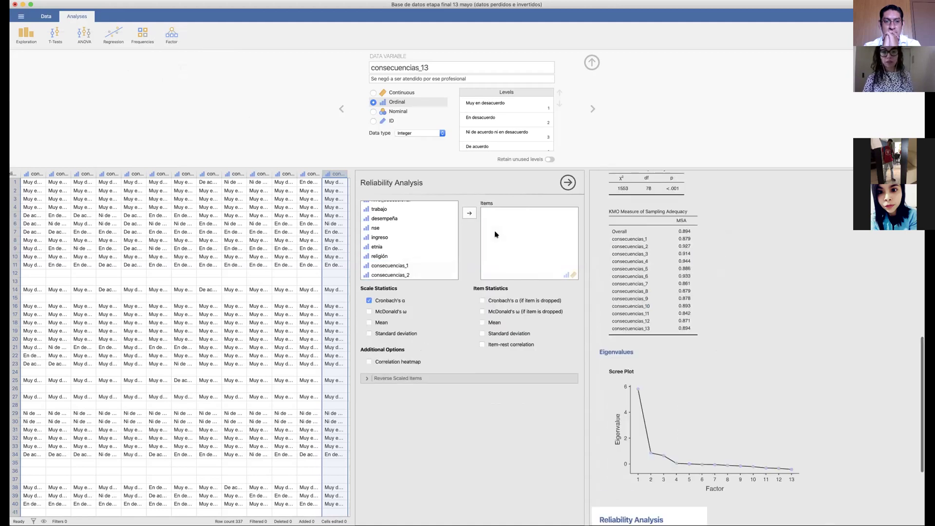
{"action": "scroll", "coordinate": [632, 272], "scroll_direction": "up", "scroll_amount": 5}
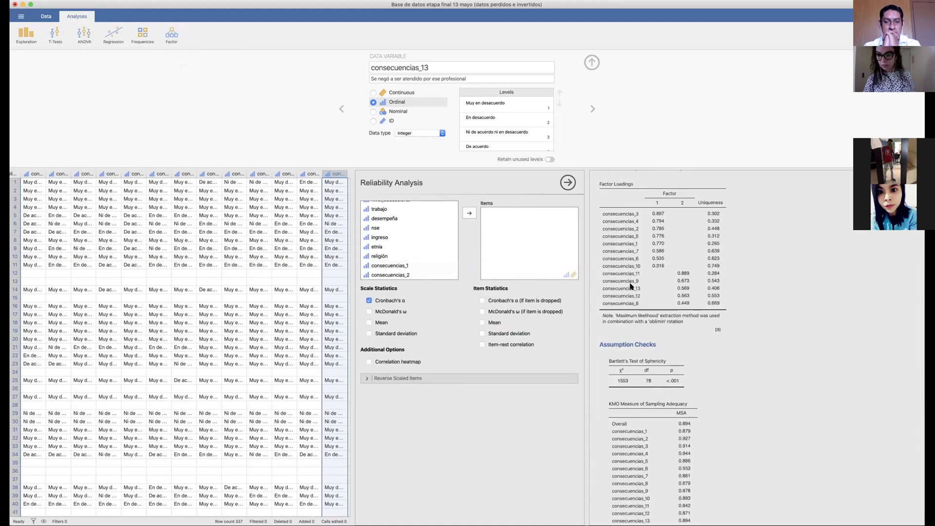
{"action": "scroll", "coordinate": [417, 242], "scroll_direction": "down", "scroll_amount": 1}
{"action": "scroll", "coordinate": [417, 241], "scroll_direction": "down", "scroll_amount": 3}
{"action": "left_click", "coordinate": [414, 230]}
{"action": "left_click", "coordinate": [469, 214]}
{"action": "left_click", "coordinate": [466, 217]}
{"action": "left_click", "coordinate": [466, 217]}
{"action": "scroll", "coordinate": [600, 234], "scroll_direction": "up", "scroll_amount": 8}
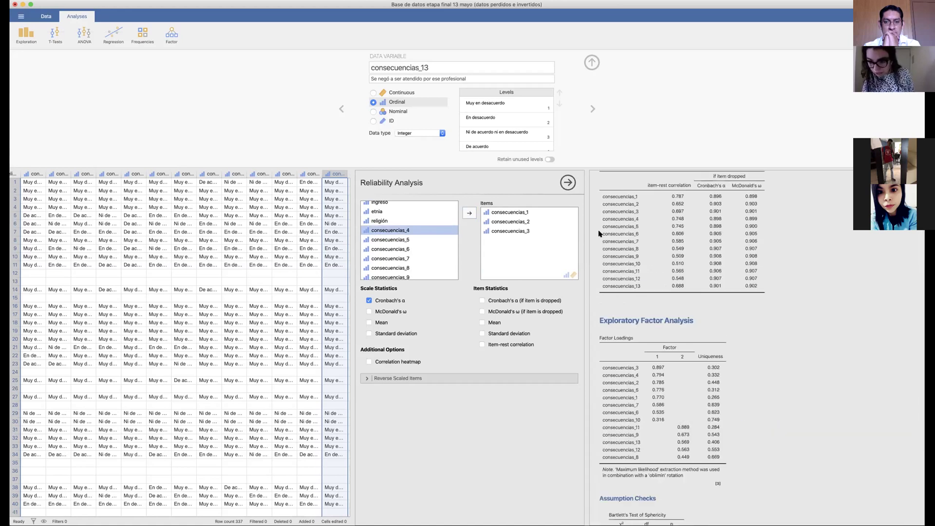
{"action": "left_click", "coordinate": [469, 213]}
{"action": "left_click", "coordinate": [469, 212]}
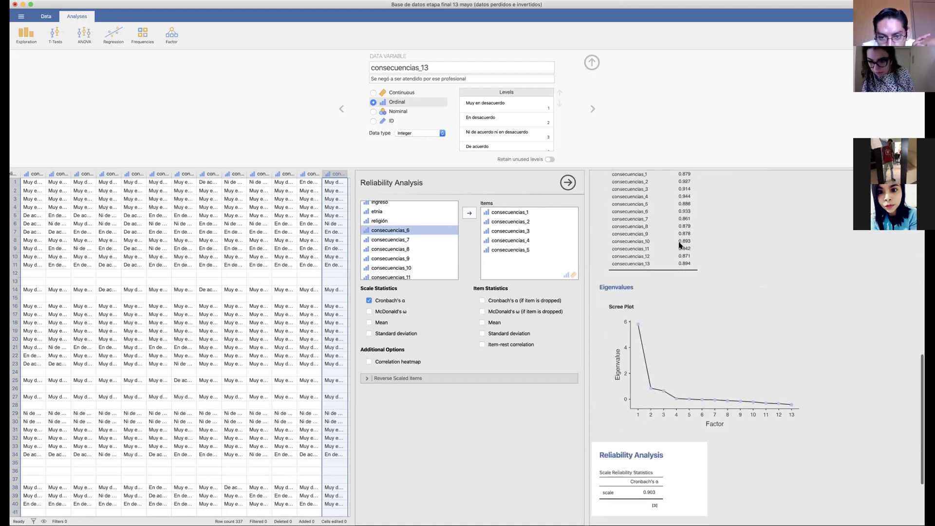
Check the factor loadings and add consecuencias_6, consecuencias_7 and consecuencias_10 to the reliability items to complete factor 1
{"action": "scroll", "coordinate": [681, 244], "scroll_direction": "up", "scroll_amount": 10}
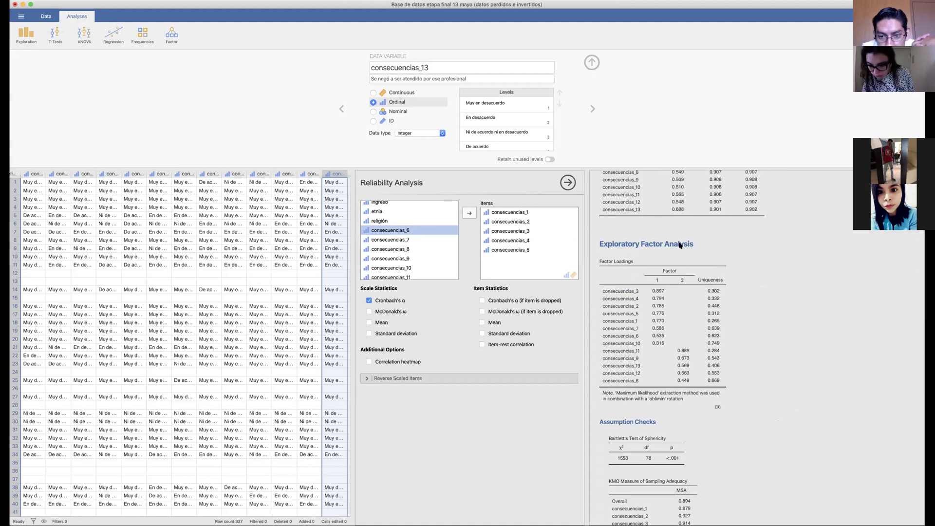
{"action": "left_click", "coordinate": [467, 214]}
{"action": "left_click", "coordinate": [437, 249]}
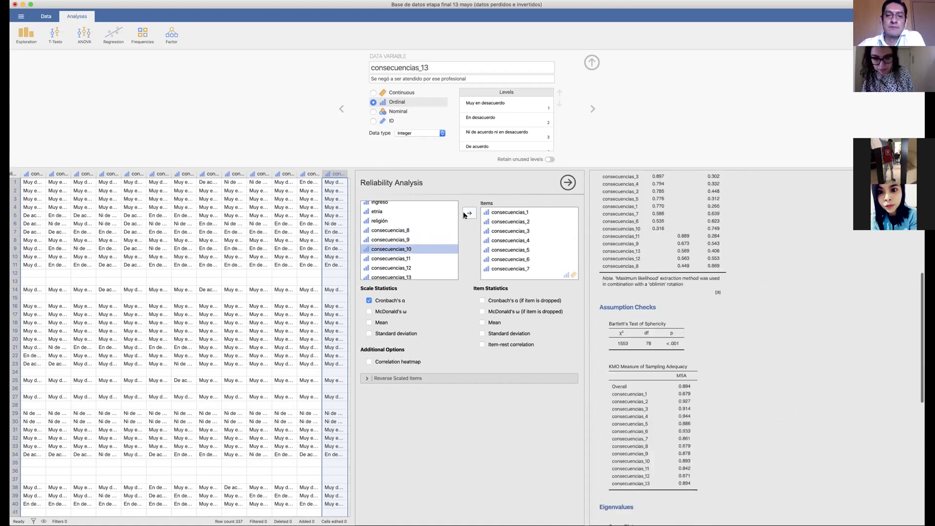
{"action": "left_click", "coordinate": [468, 214]}
{"action": "scroll", "coordinate": [636, 353], "scroll_direction": "down", "scroll_amount": 2}
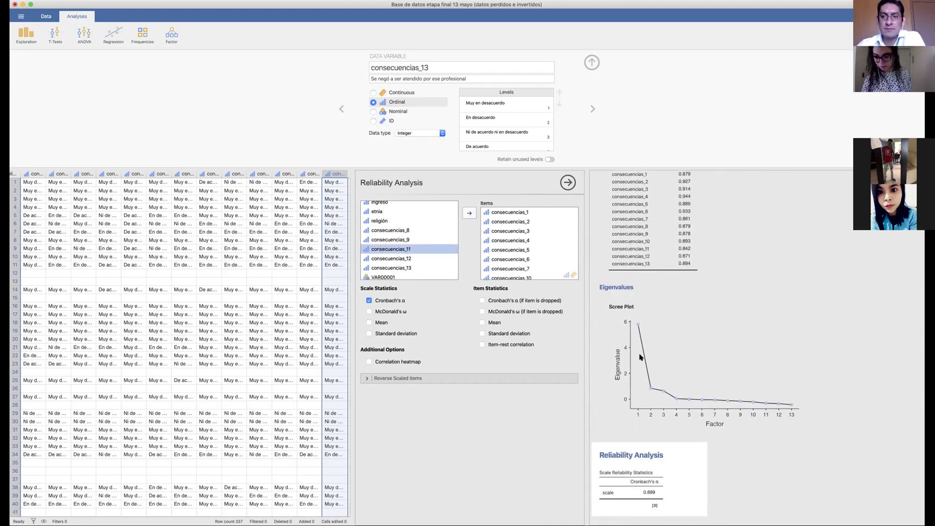
Include McDonald's ω, the item-rest correlation and Cronbach's α if item is dropped in the reliability output
{"action": "scroll", "coordinate": [640, 358], "scroll_direction": "down", "scroll_amount": 2}
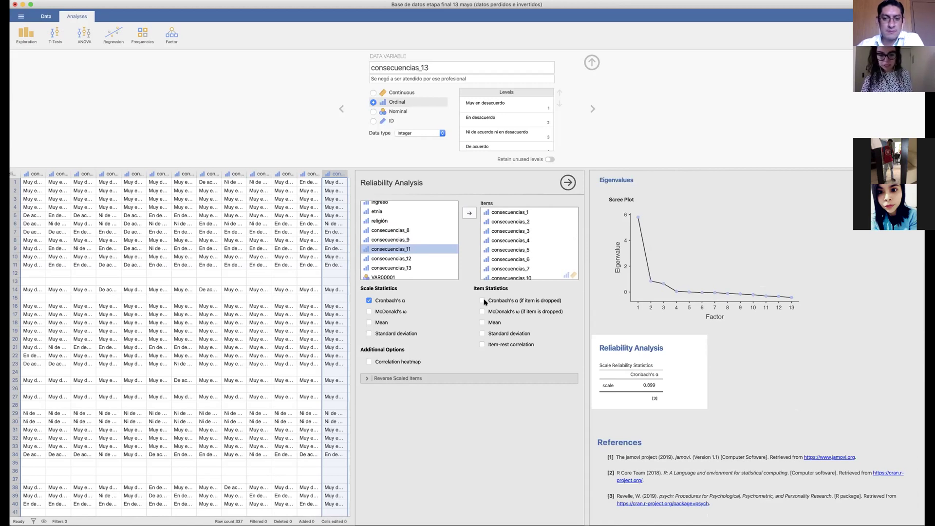
{"action": "left_click", "coordinate": [482, 345]}
{"action": "left_click", "coordinate": [395, 311]}
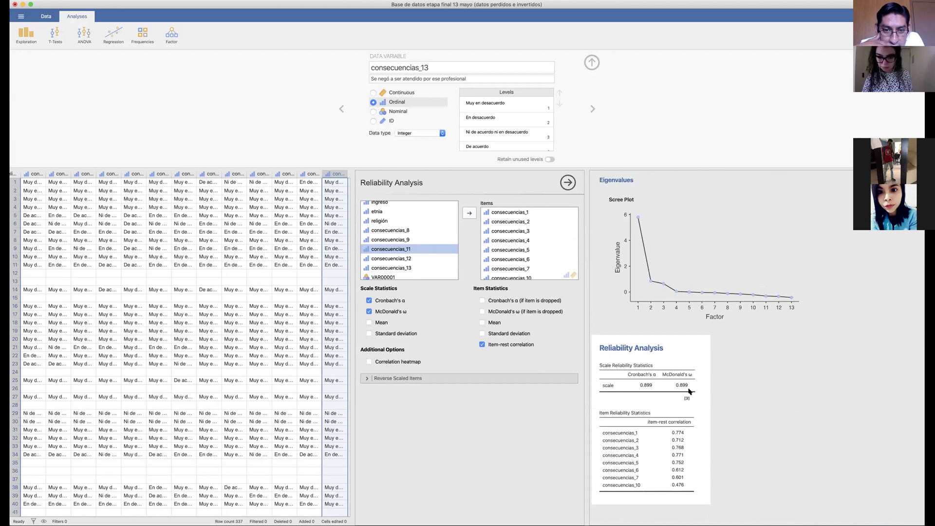
{"action": "scroll", "coordinate": [690, 391], "scroll_direction": "down", "scroll_amount": 2}
{"action": "scroll", "coordinate": [690, 391], "scroll_direction": "down", "scroll_amount": 1}
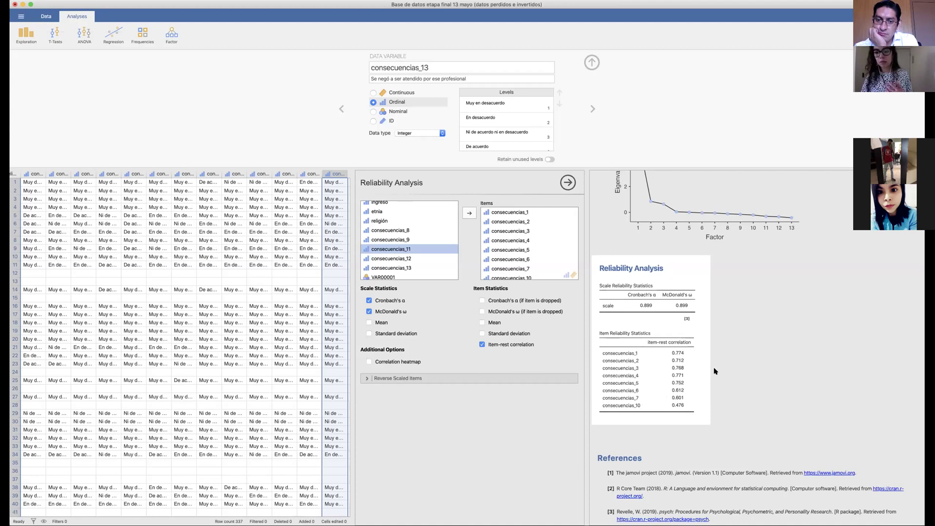
{"action": "left_click", "coordinate": [517, 300]}
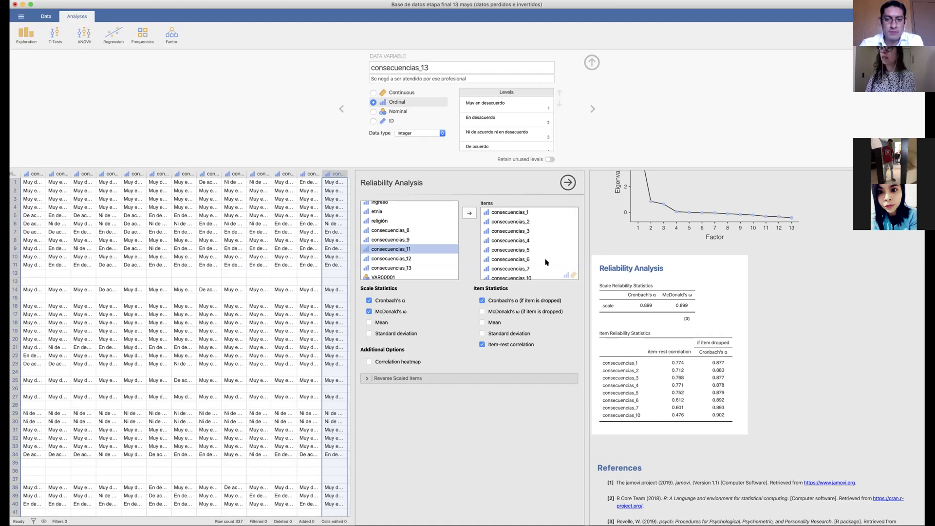
Add consecuencias_8, consecuencias_9, consecuencias_11, consecuencias_12 and consecuencias_13 to the reliability items
{"action": "left_click", "coordinate": [506, 212]}
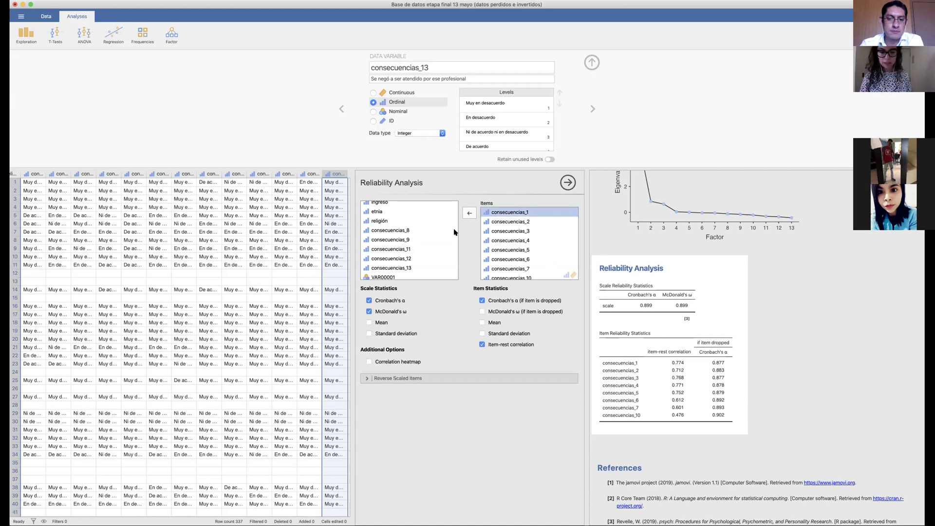
{"action": "left_click", "coordinate": [429, 231]}
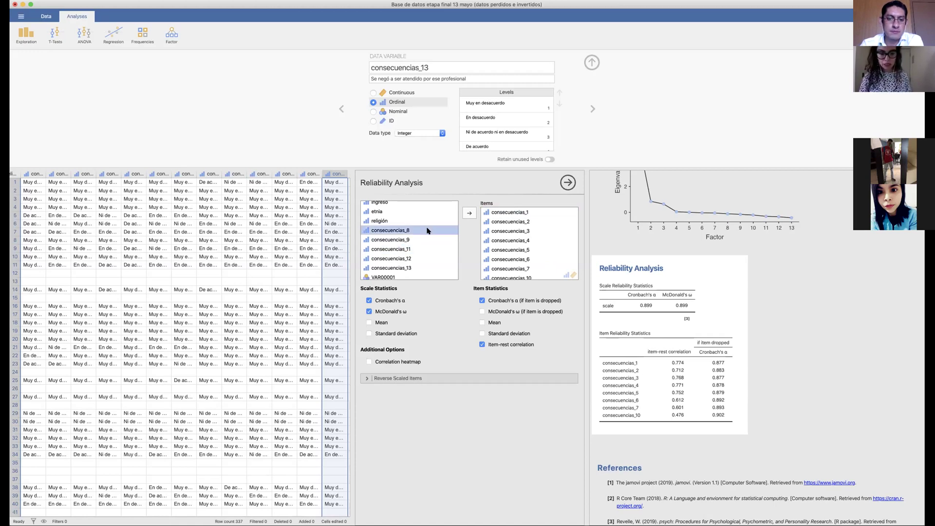
{"action": "left_click", "coordinate": [471, 214]}
{"action": "left_click", "coordinate": [471, 214]}
{"action": "left_click", "coordinate": [471, 214]}
{"action": "left_click", "coordinate": [471, 214]}
{"action": "left_click", "coordinate": [472, 214]}
Remove consecuencias_10 and consecuencias_1 through consecuencias_7 from the reliability items, leaving only the factor 2 items
{"action": "scroll", "coordinate": [524, 255], "scroll_direction": "down", "scroll_amount": 3}
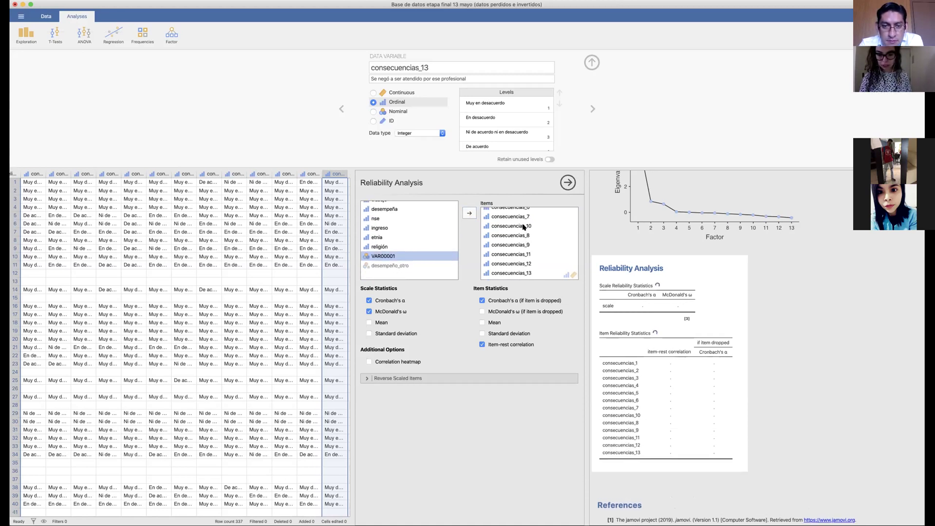
{"action": "left_click", "coordinate": [511, 225]}
{"action": "left_click", "coordinate": [471, 213]}
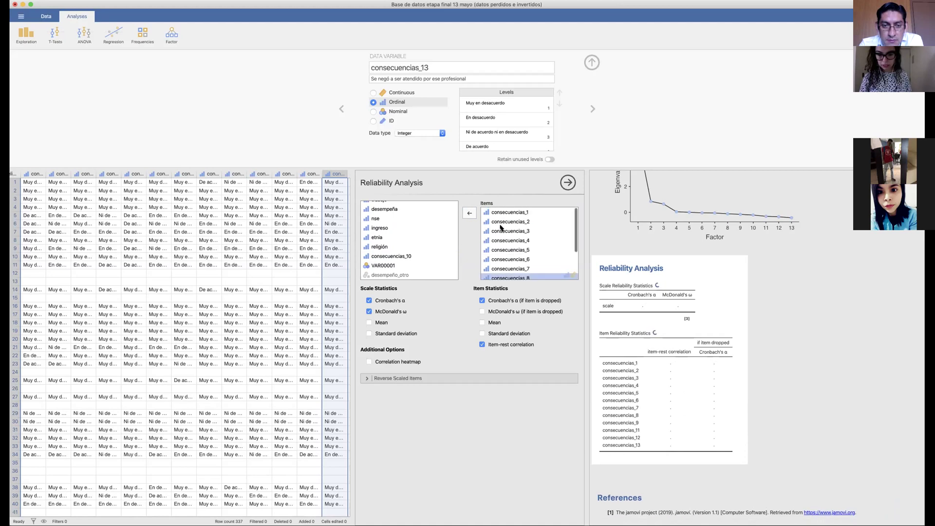
{"action": "left_click", "coordinate": [470, 214]}
{"action": "left_click", "coordinate": [471, 214]}
{"action": "left_click", "coordinate": [470, 214]}
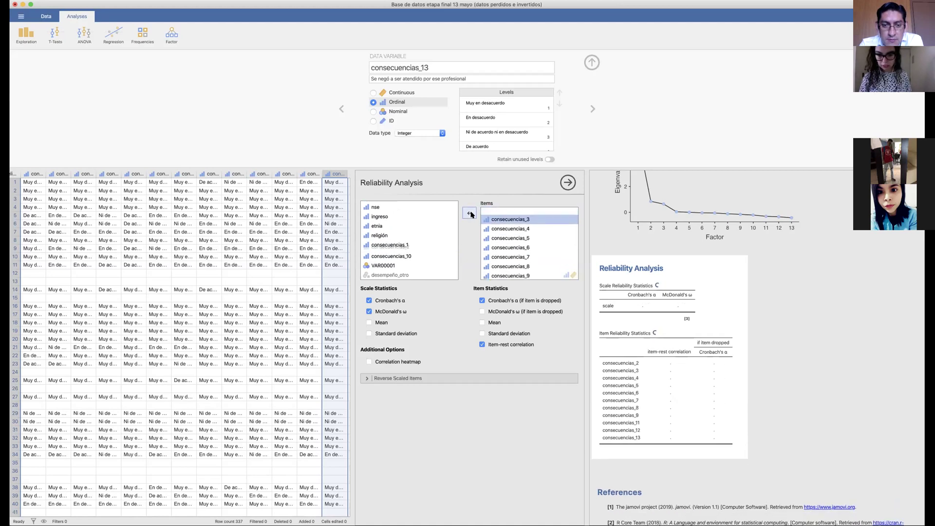
{"action": "left_click", "coordinate": [471, 214]}
{"action": "left_click", "coordinate": [471, 214]}
{"action": "left_click", "coordinate": [471, 214]}
{"action": "left_click", "coordinate": [470, 214]}
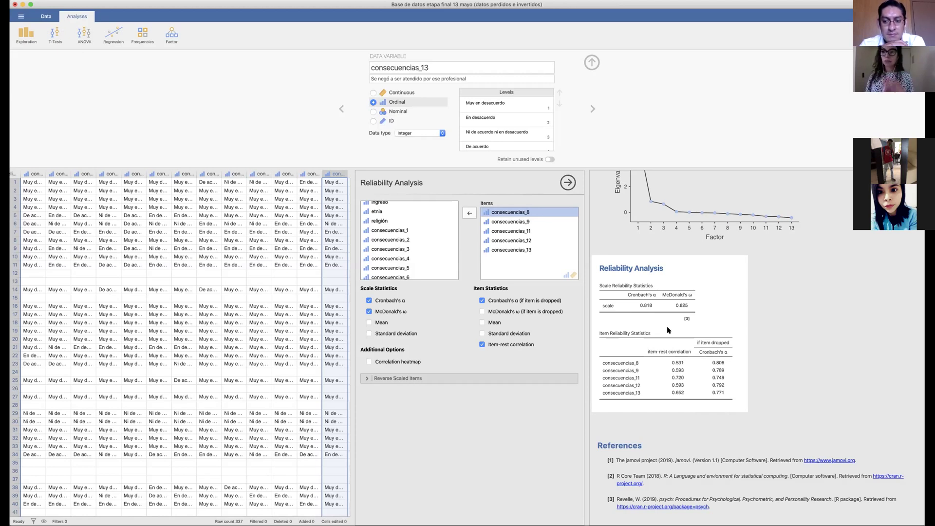
{"action": "scroll", "coordinate": [614, 336], "scroll_direction": "down", "scroll_amount": 1}
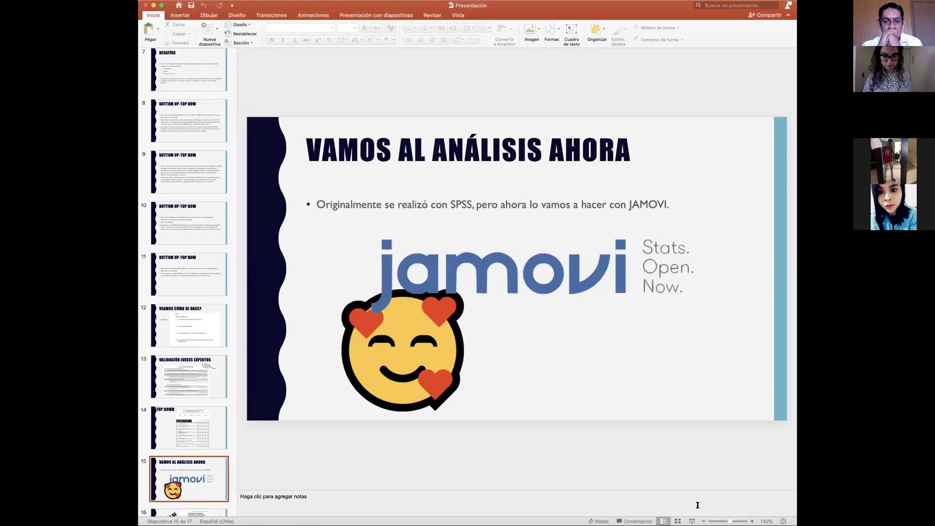
Switch to the PowerPoint presentation, start the slide show from slide 15 and advance to the published article slide
{"action": "left_click", "coordinate": [692, 522]}
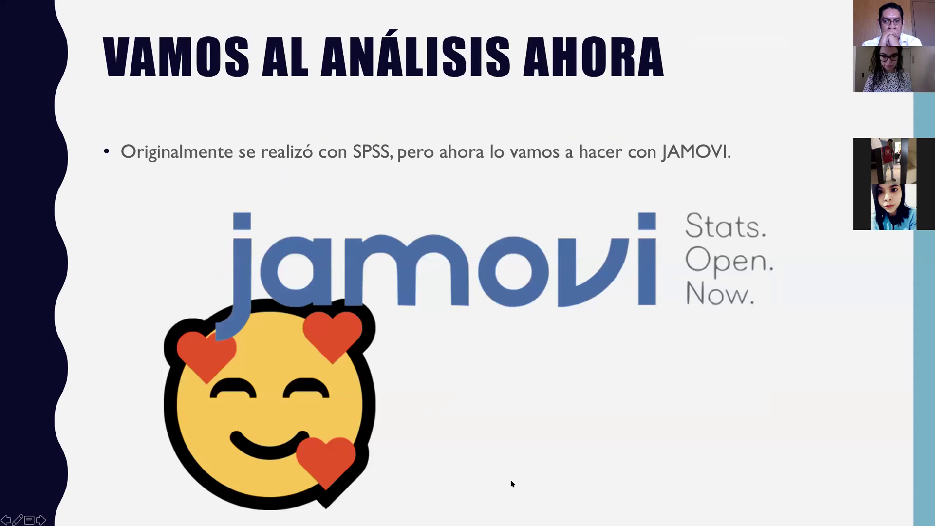
{"action": "left_click", "coordinate": [512, 483]}
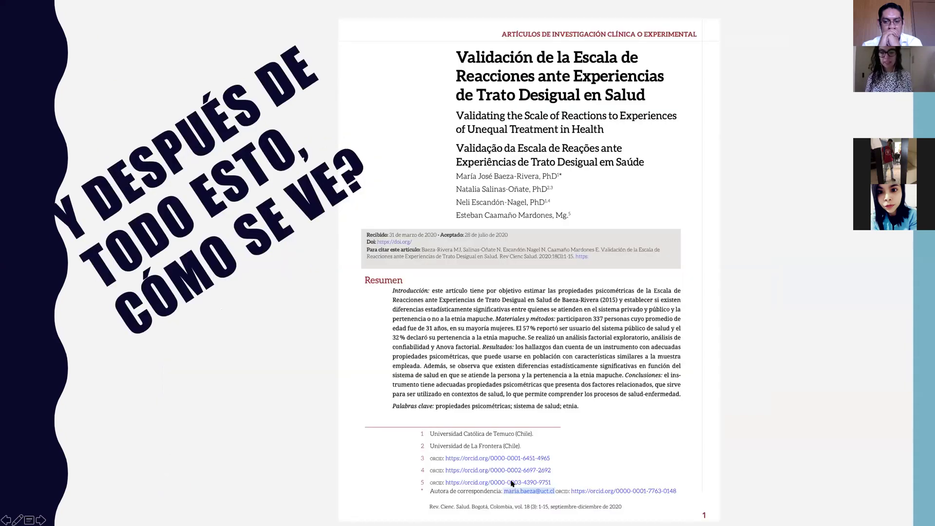
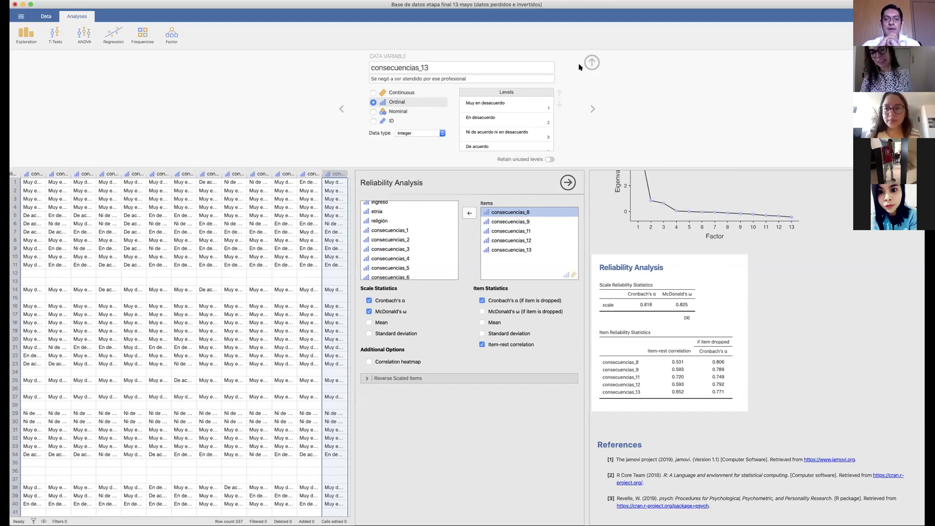
Return to jamovi, hide the variable settings and view the copy and export options for the analysis results
{"action": "left_click", "coordinate": [592, 63]}
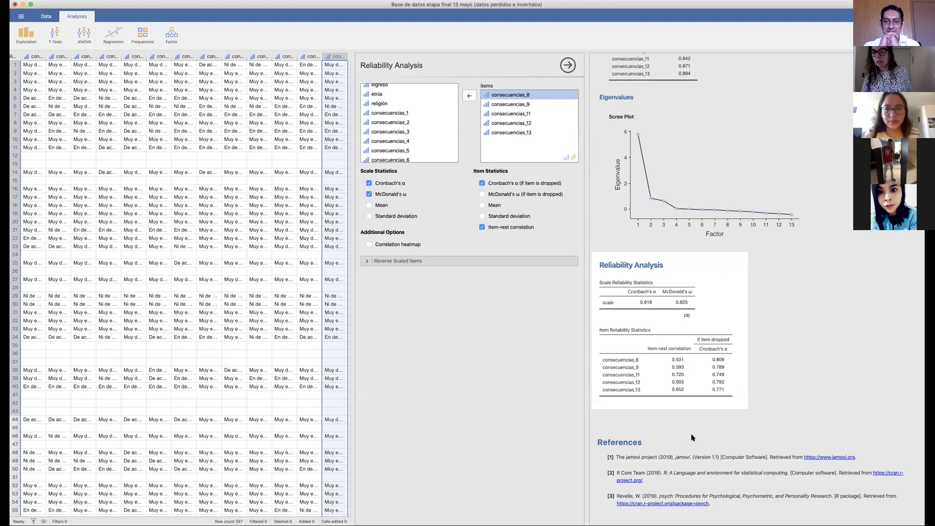
{"action": "right_click", "coordinate": [671, 289]}
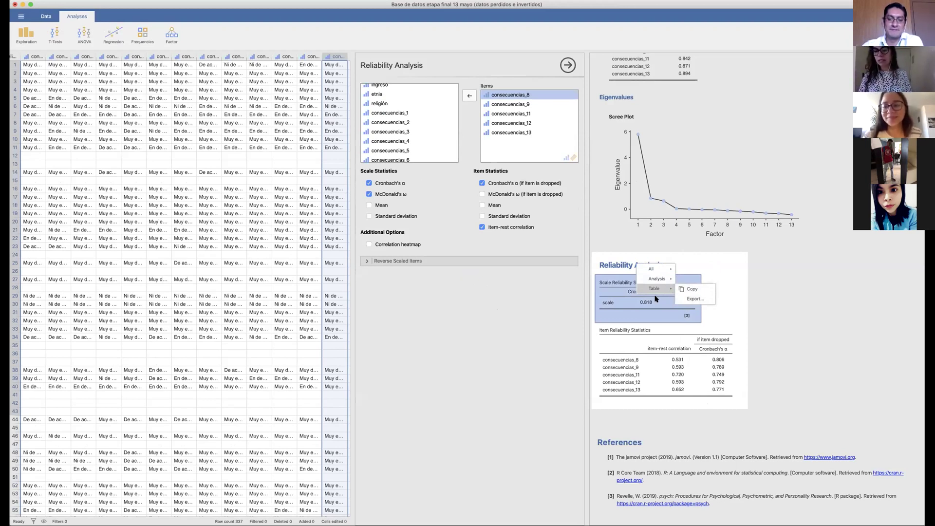
{"action": "mouse_move", "coordinate": [671, 278]}
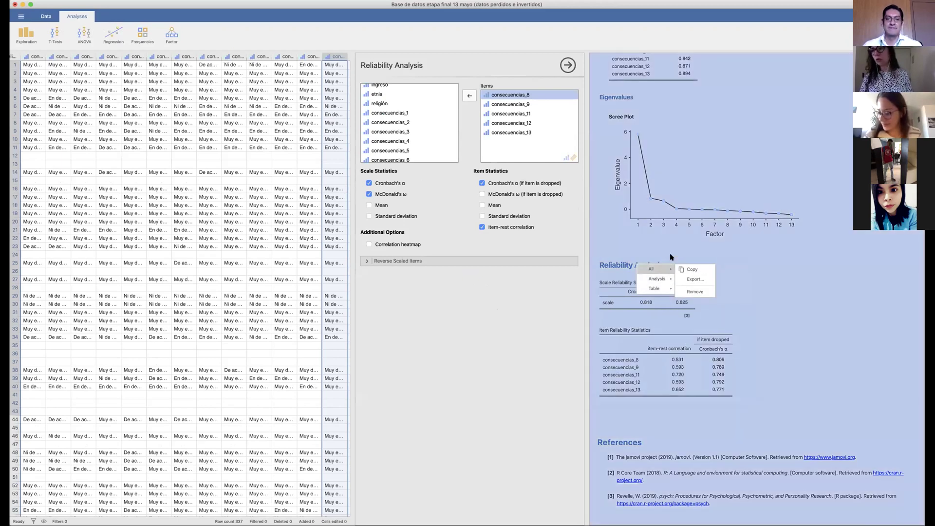
{"action": "left_click", "coordinate": [718, 250]}
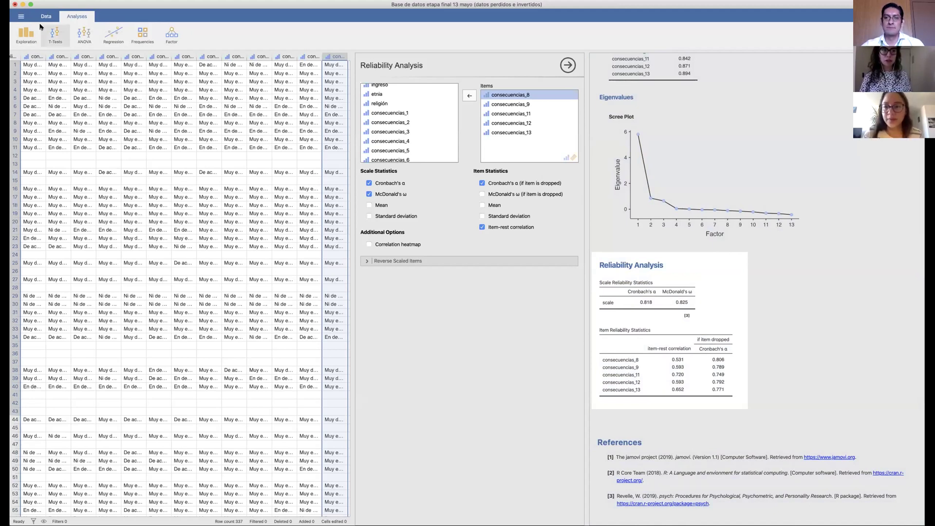
{"action": "left_click", "coordinate": [81, 31]}
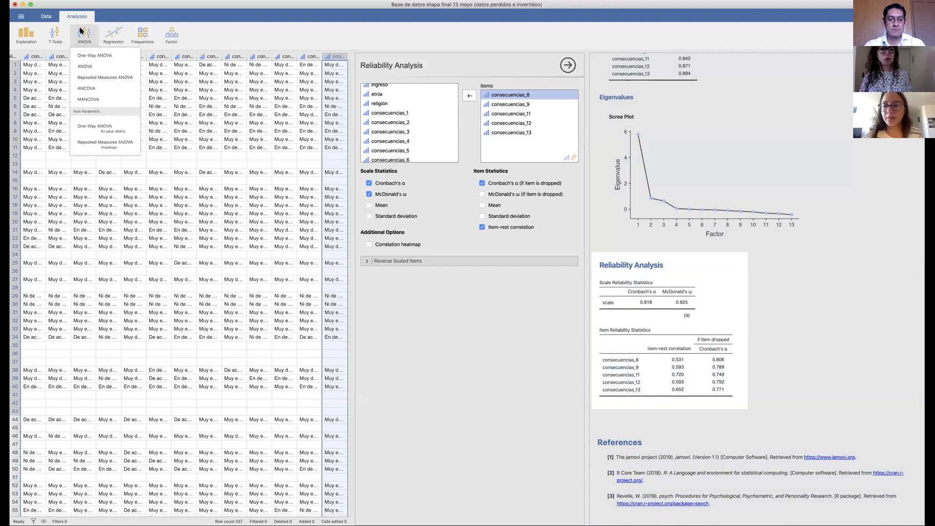
{"action": "left_click", "coordinate": [59, 33]}
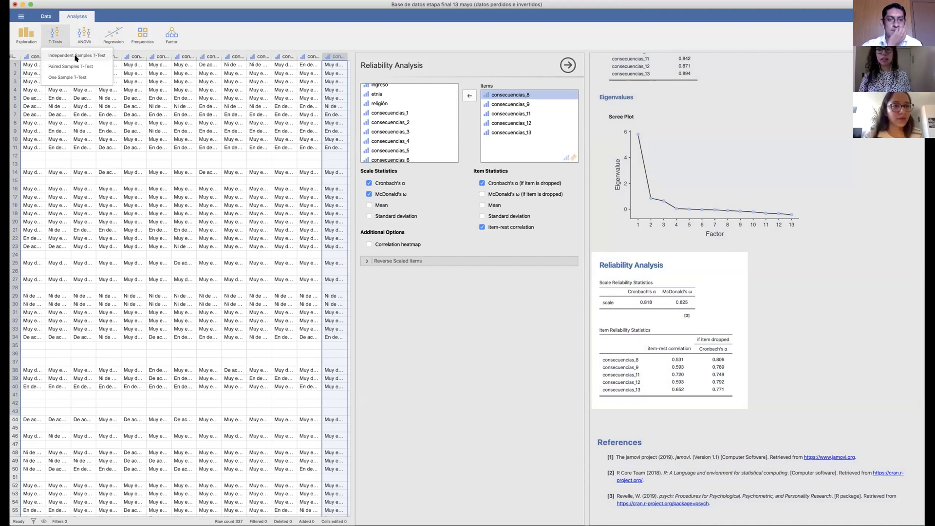
{"action": "left_click", "coordinate": [101, 29]}
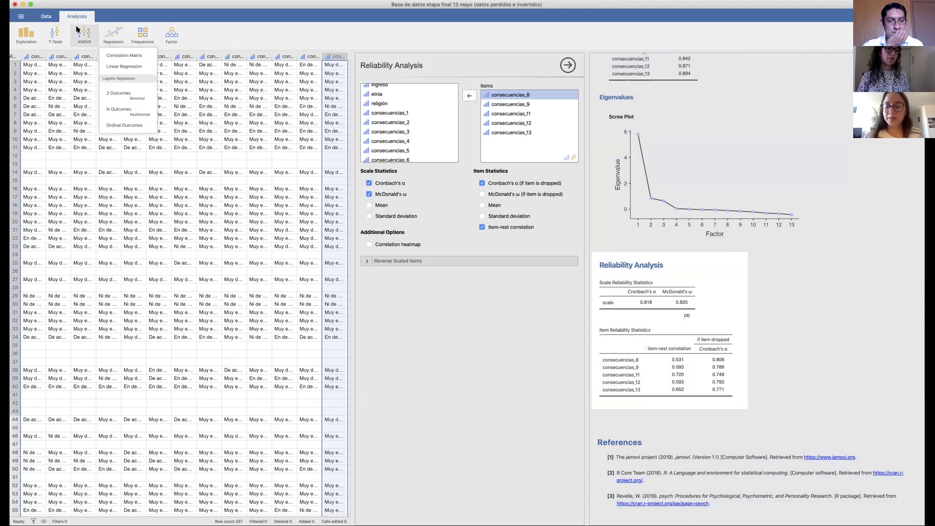
{"action": "left_click", "coordinate": [78, 30]}
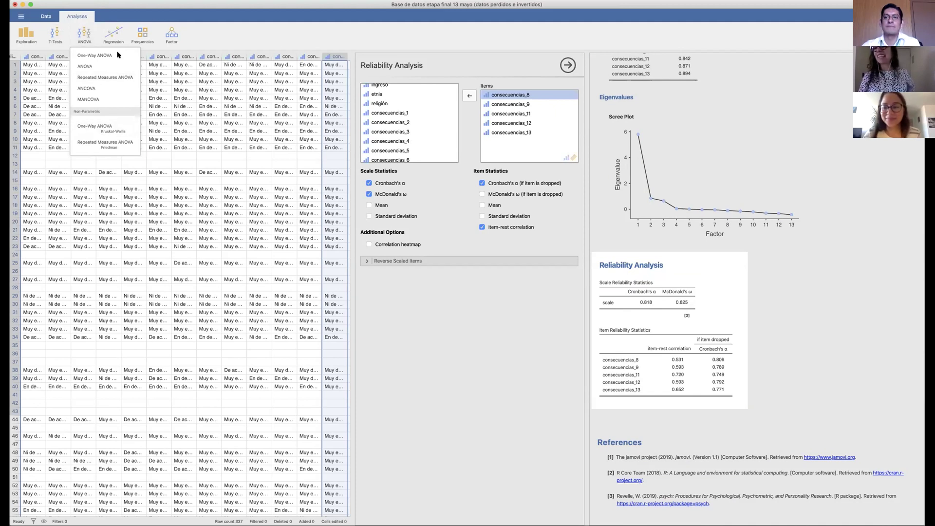
{"action": "left_click", "coordinate": [179, 32]}
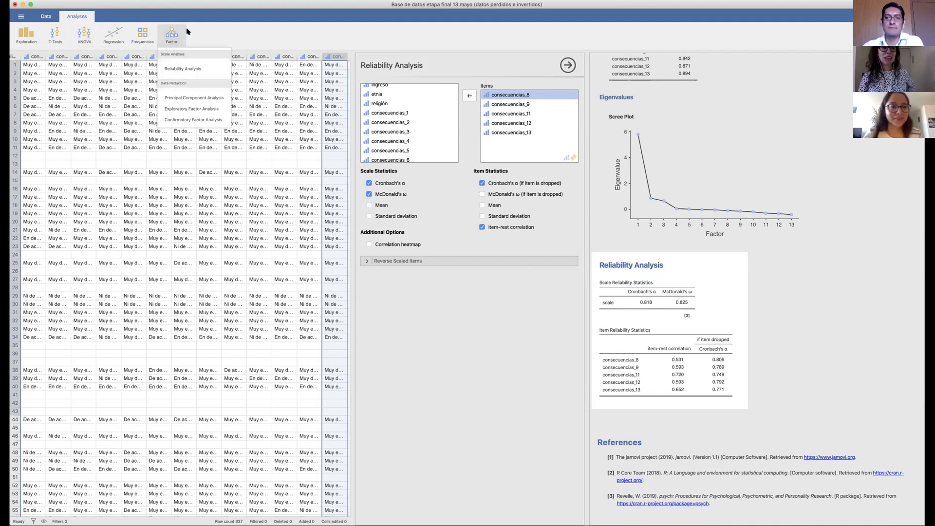
{"action": "left_click", "coordinate": [285, 34]}
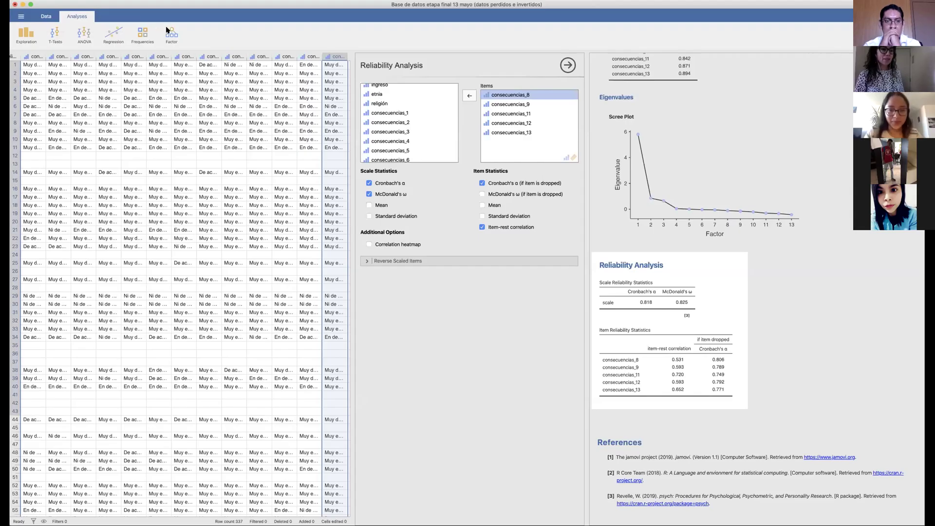
Start a Confirmatory Factor Analysis and expand its Model Fit, Estimates, Options and Residual Covariances settings
{"action": "left_click", "coordinate": [171, 32]}
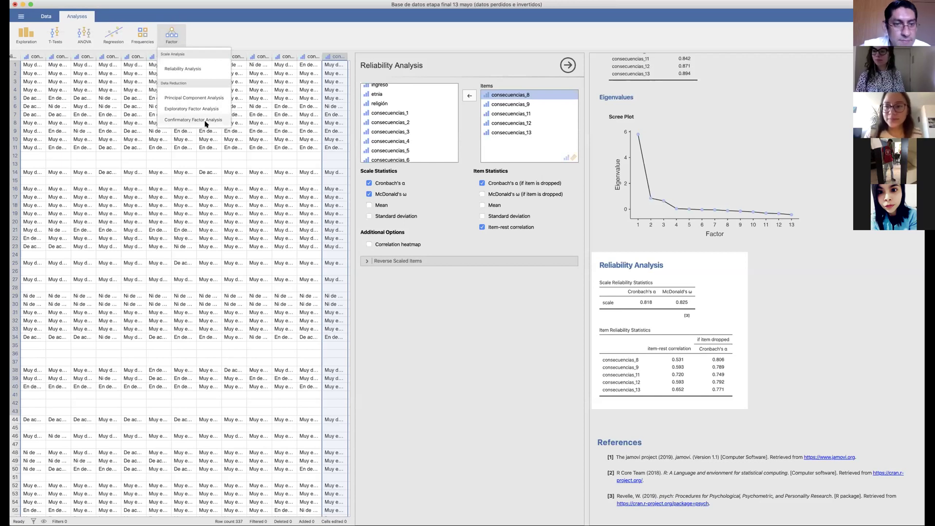
{"action": "left_click", "coordinate": [213, 118]}
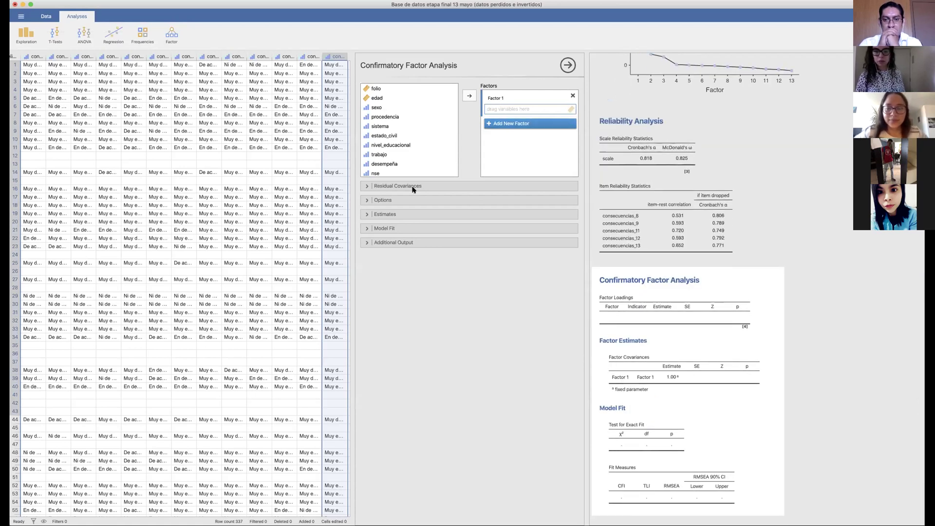
{"action": "left_click", "coordinate": [414, 228]}
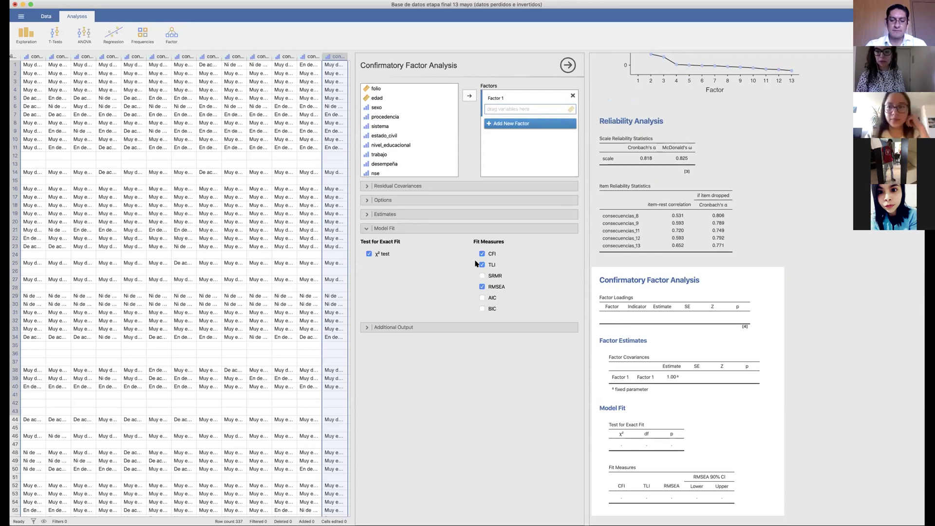
{"action": "left_click", "coordinate": [431, 215]}
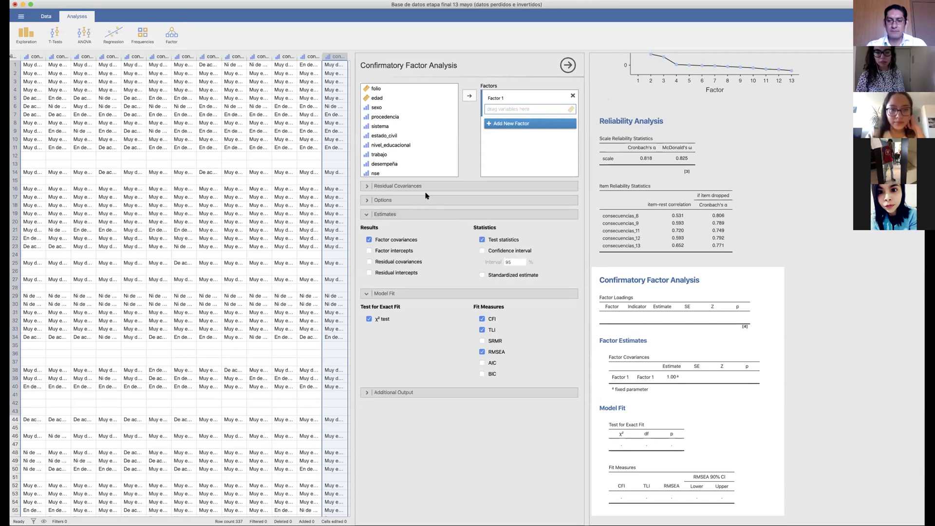
{"action": "left_click", "coordinate": [426, 197]}
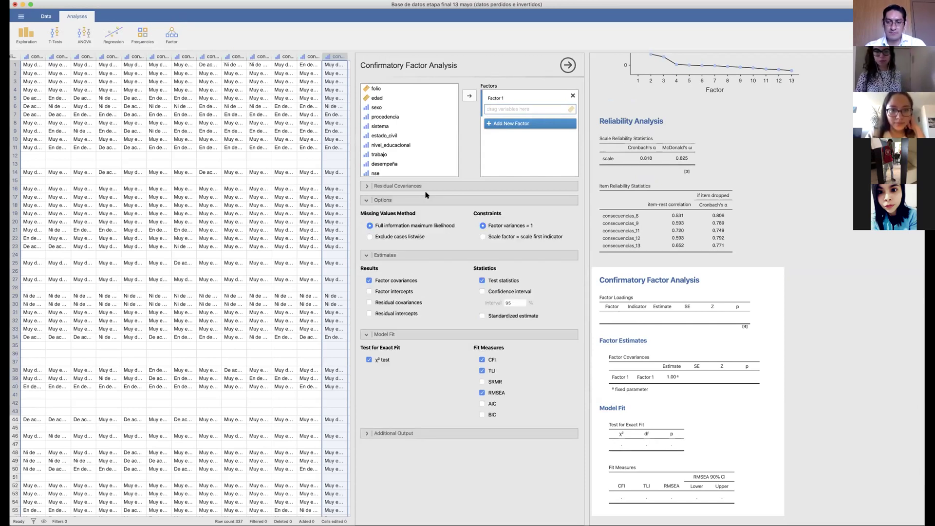
{"action": "left_click", "coordinate": [428, 188]}
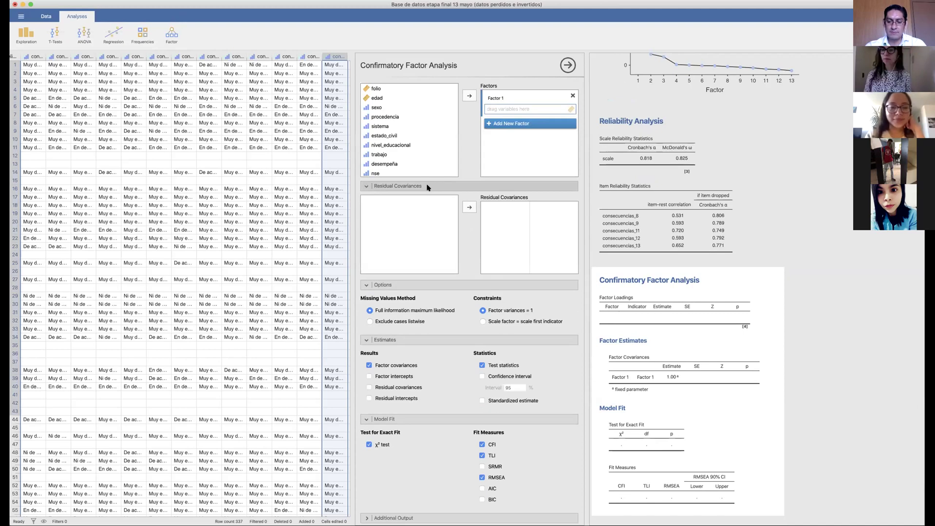